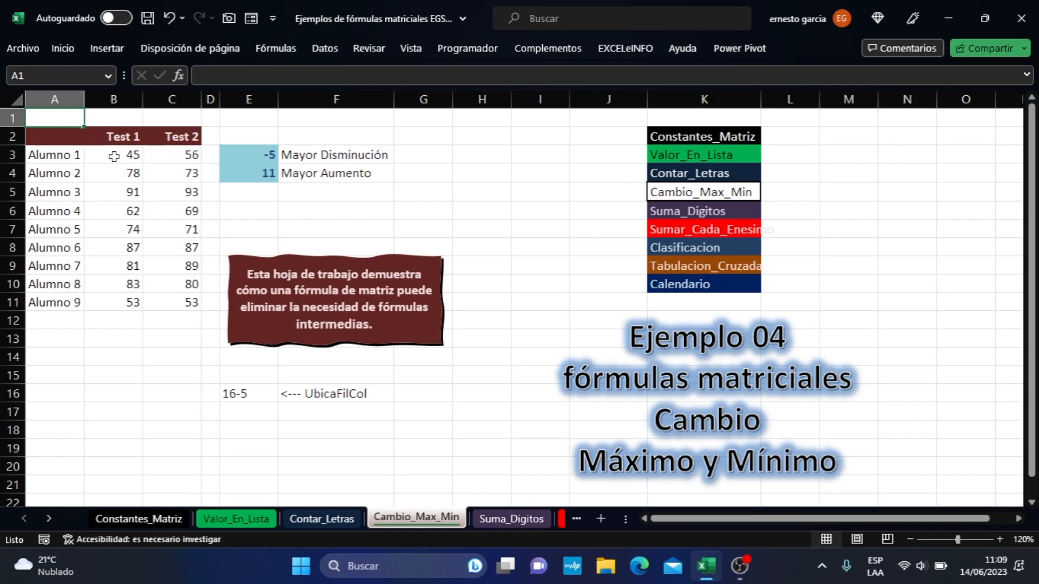
- Examine the students' names in column A and their Test 1 and Test 2 scores in columns B and C
left_click(110, 136)
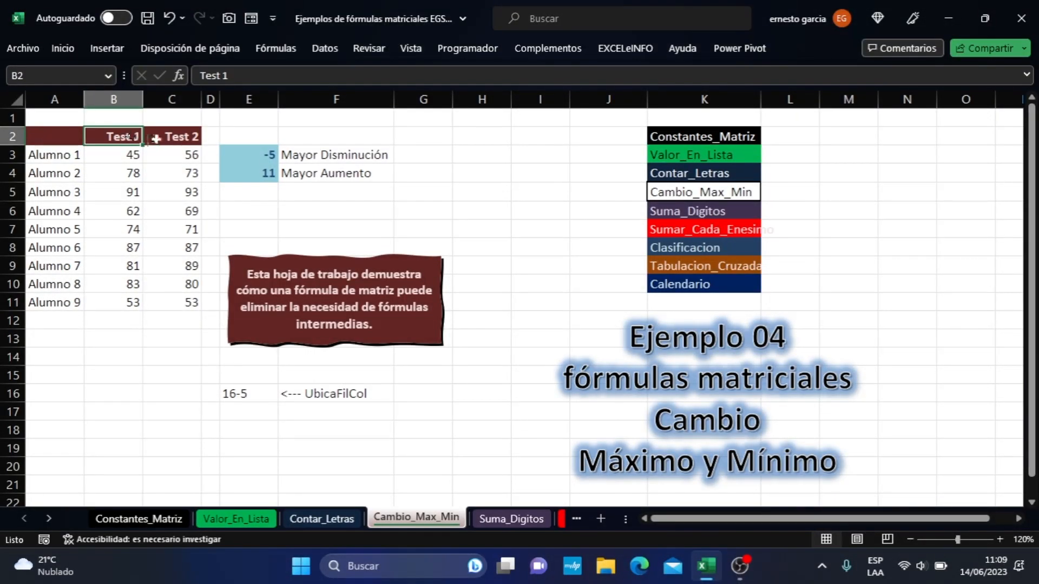
key("Right")
left_click(109, 137)
left_click(131, 157)
left_click_drag(74, 162, 65, 306)
left_click_drag(131, 157, 131, 303)
left_click_drag(173, 152, 188, 303)
left_click_drag(130, 156, 130, 298)
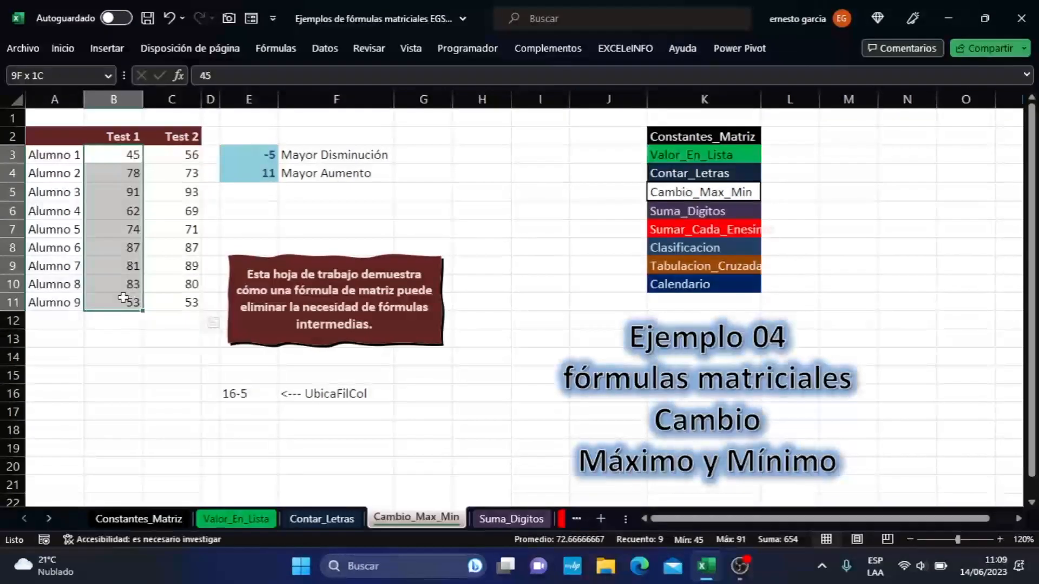
left_click_drag(185, 156, 185, 301)
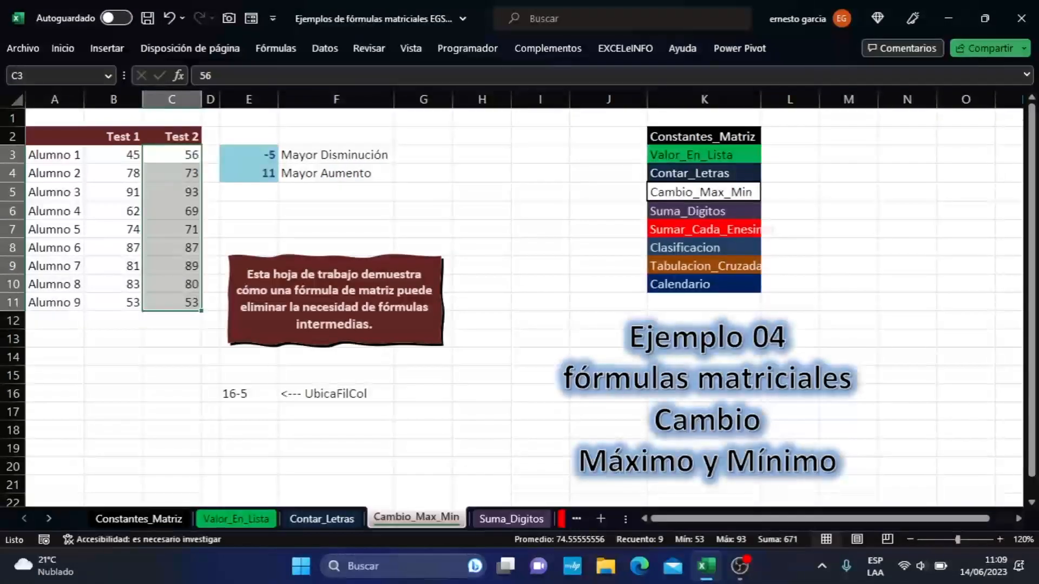
- Move the maroon note below row 16 and relocate the results block E3:F4 to M3:N4
left_click(433, 291)
left_click_drag(423, 257, 493, 407)
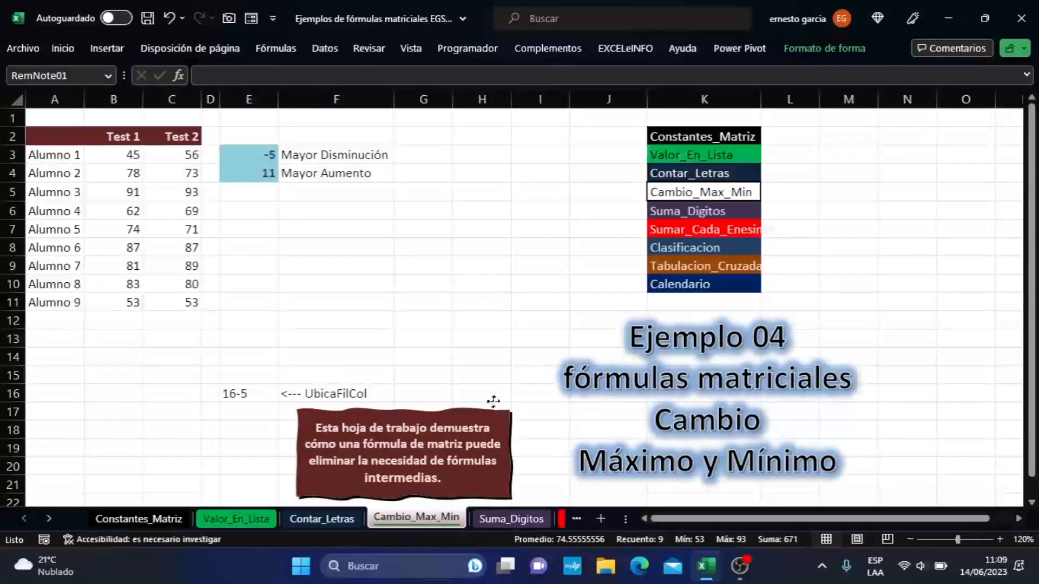
left_click_drag(254, 156, 935, 174)
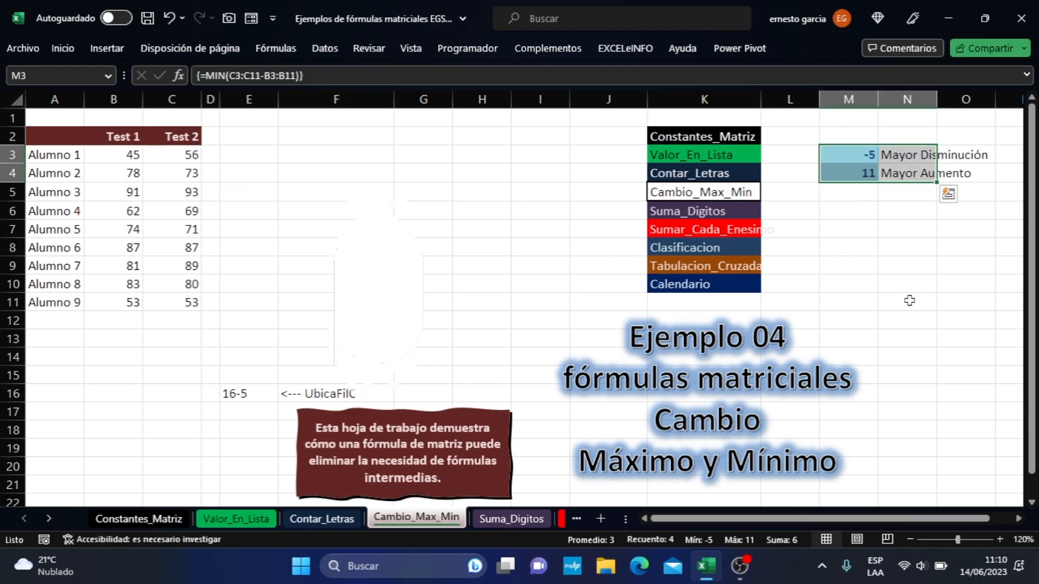
- Enter the header Diferencia in D2 and autofit the width of column D
left_click(244, 154)
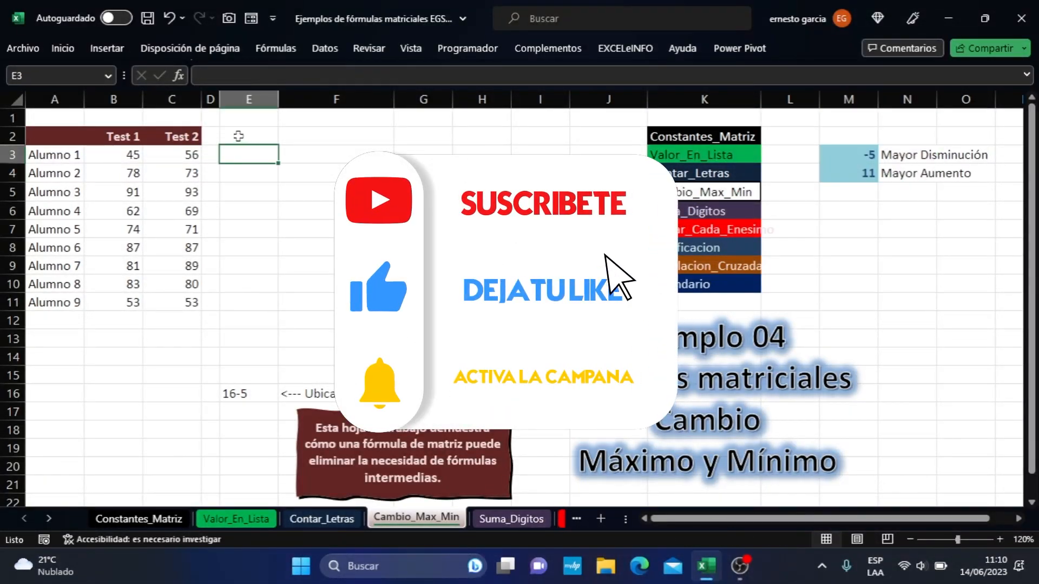
left_click(211, 130)
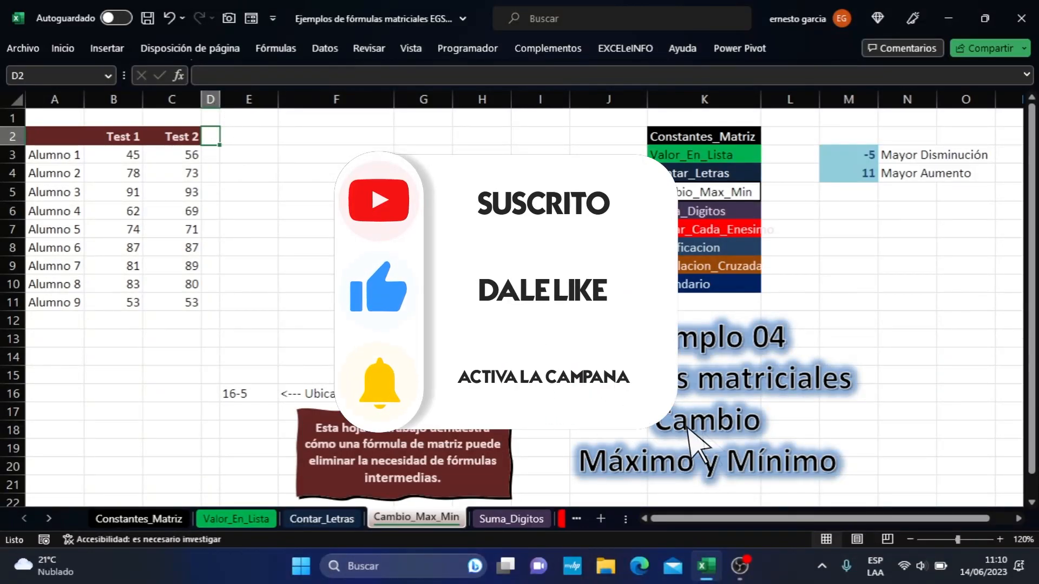
type("Di")
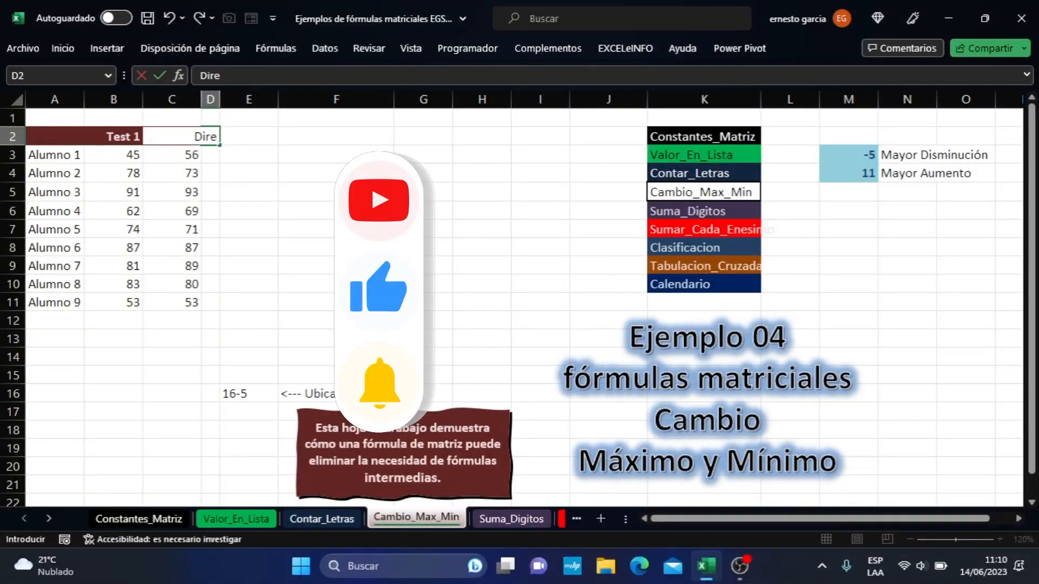
type("ferencia")
key("Return")
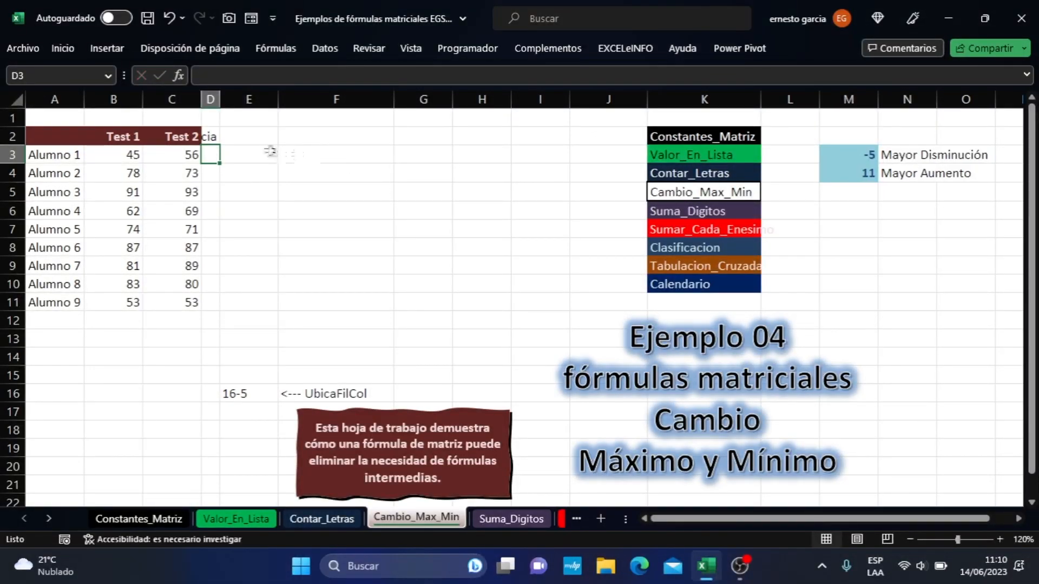
double_click(220, 99)
- Fill the Diferencia header cell D2 with a darker blue theme color
left_click(193, 135)
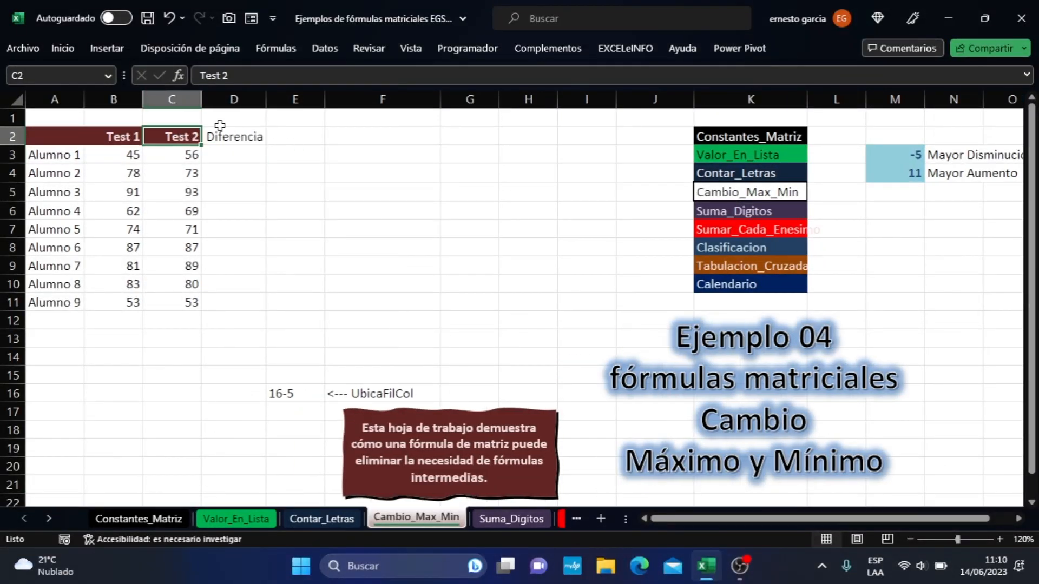
left_click(238, 137)
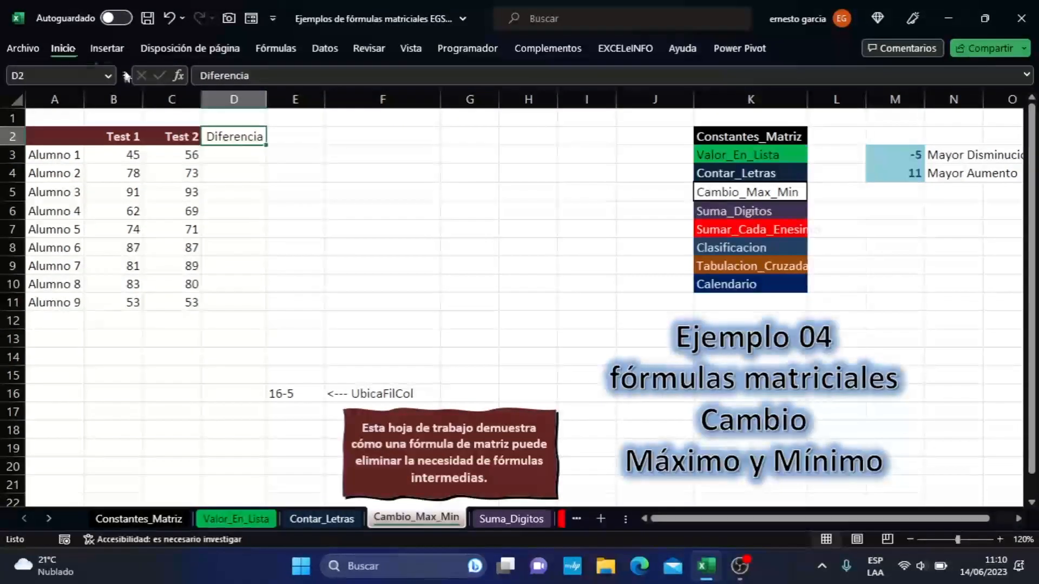
left_click(63, 48)
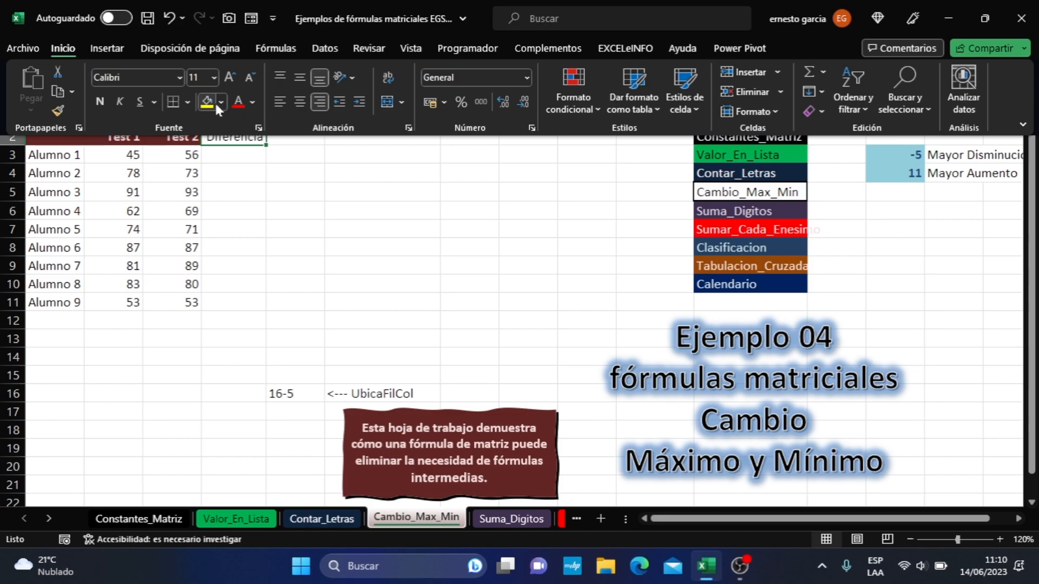
left_click(221, 102)
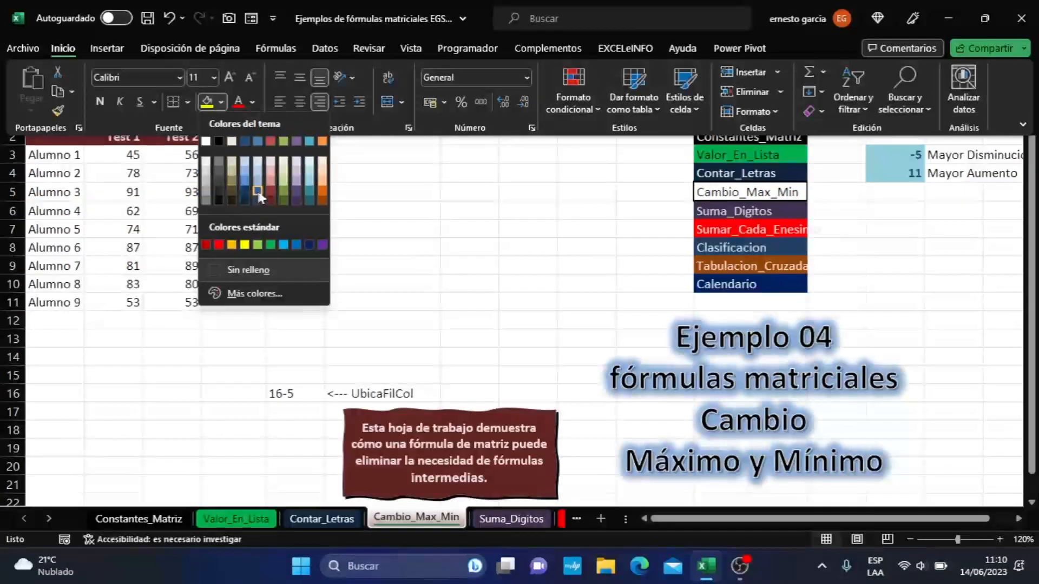
left_click(258, 186)
- Enter the formula =B3-C3 in D3 to subtract the Test 2 score from the Test 1 score
left_click(237, 156)
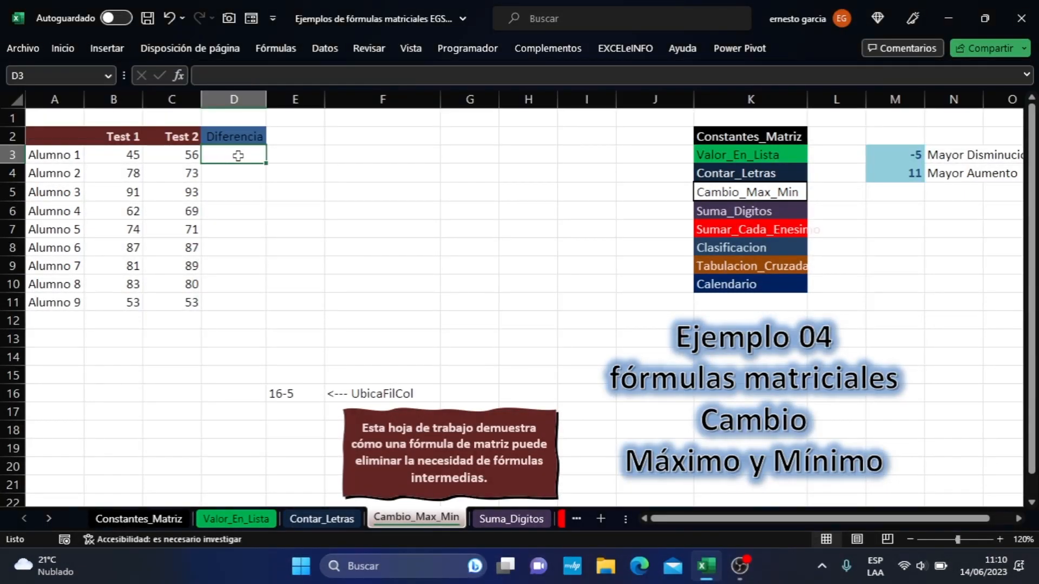
type("=")
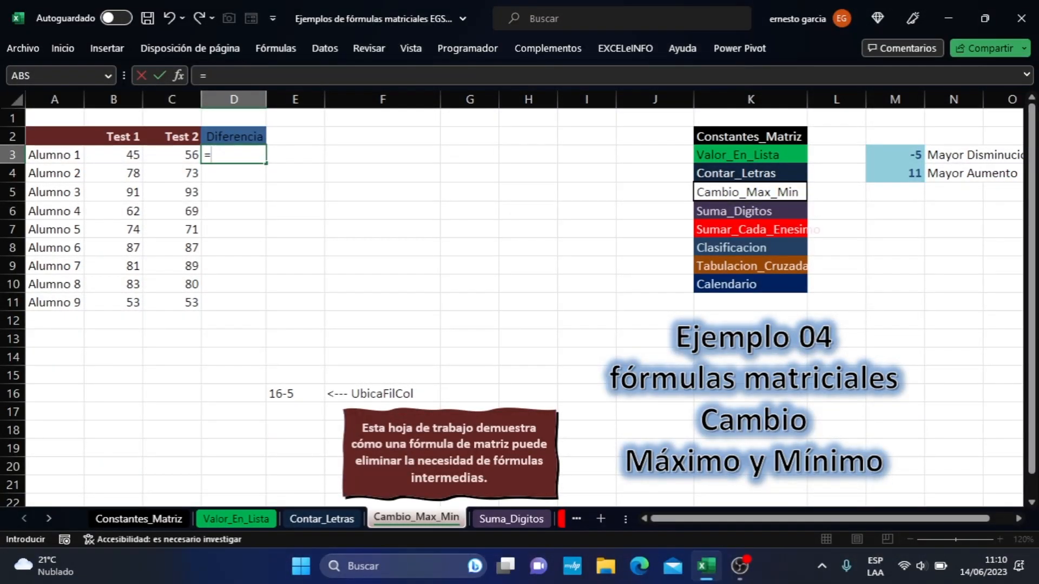
key("Left")
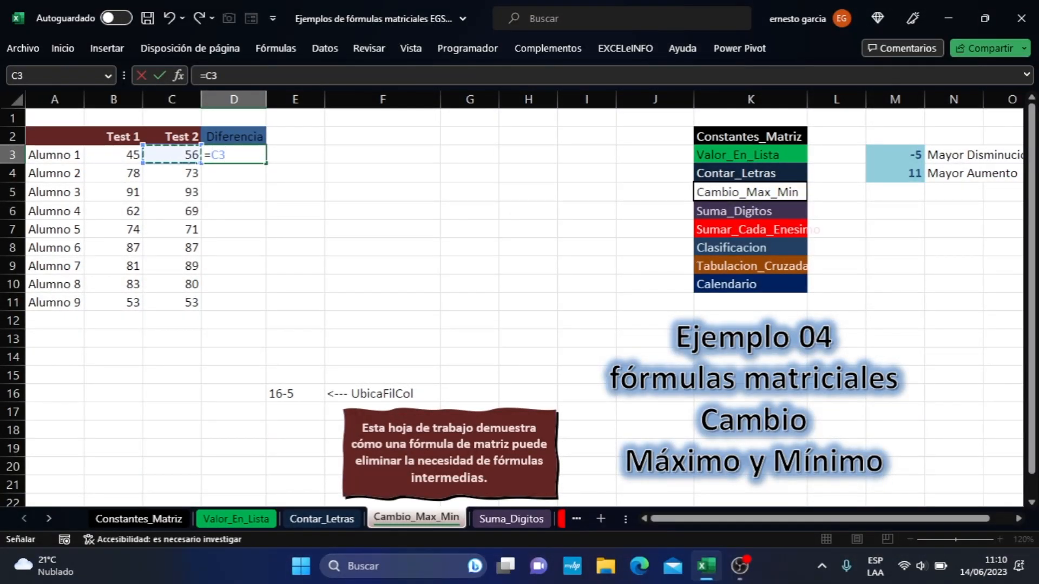
type("-")
key("BackSpace")
key("BackSpace")
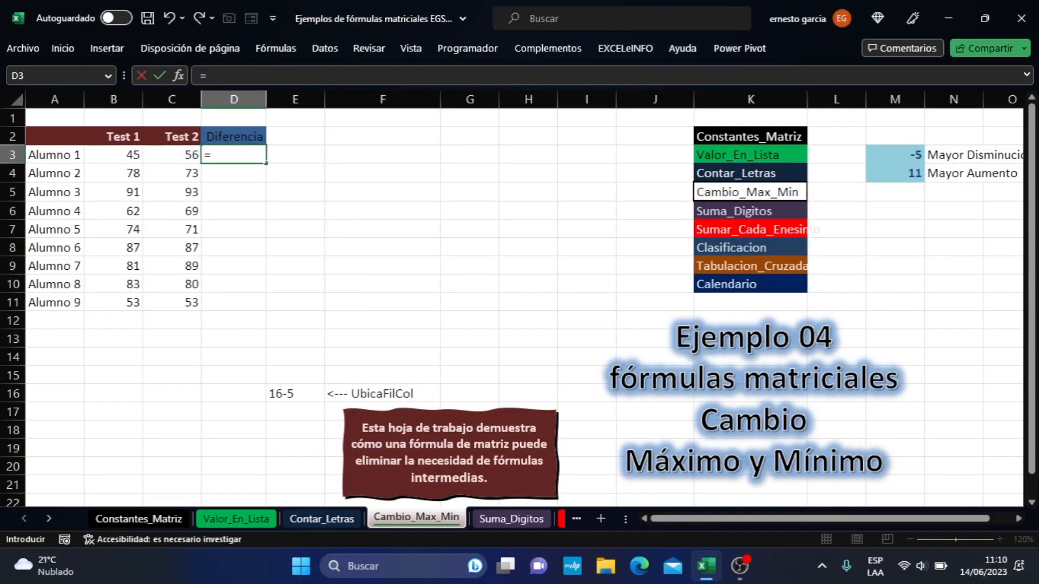
left_click(125, 146)
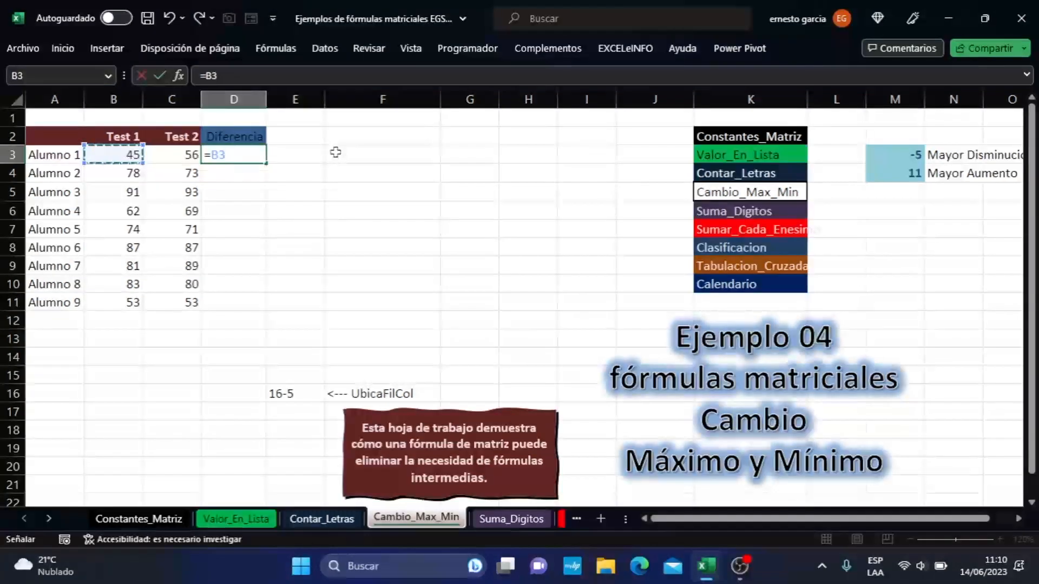
type("-")
key("Left")
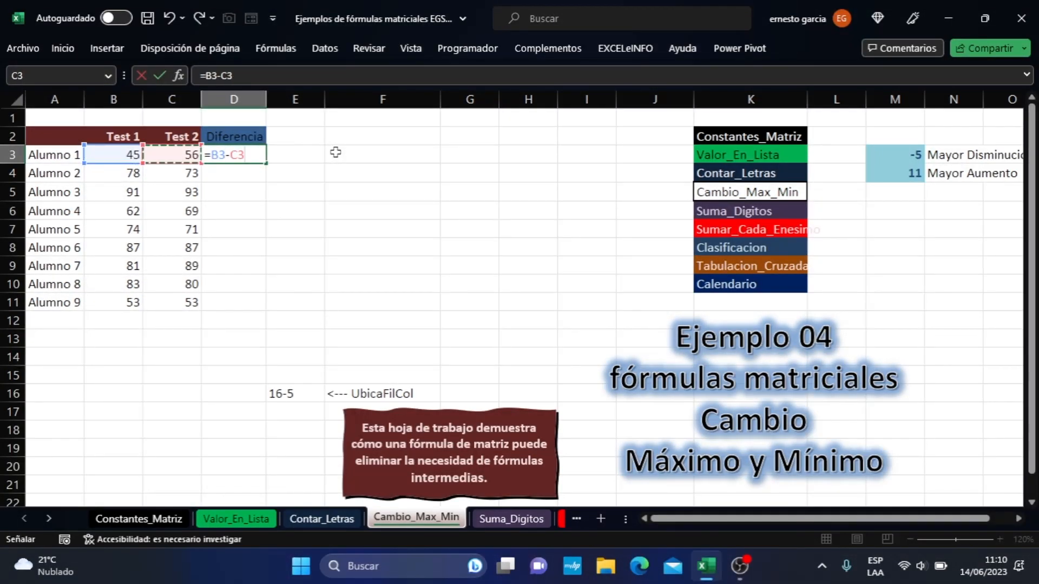
key("Return")
left_click(250, 154)
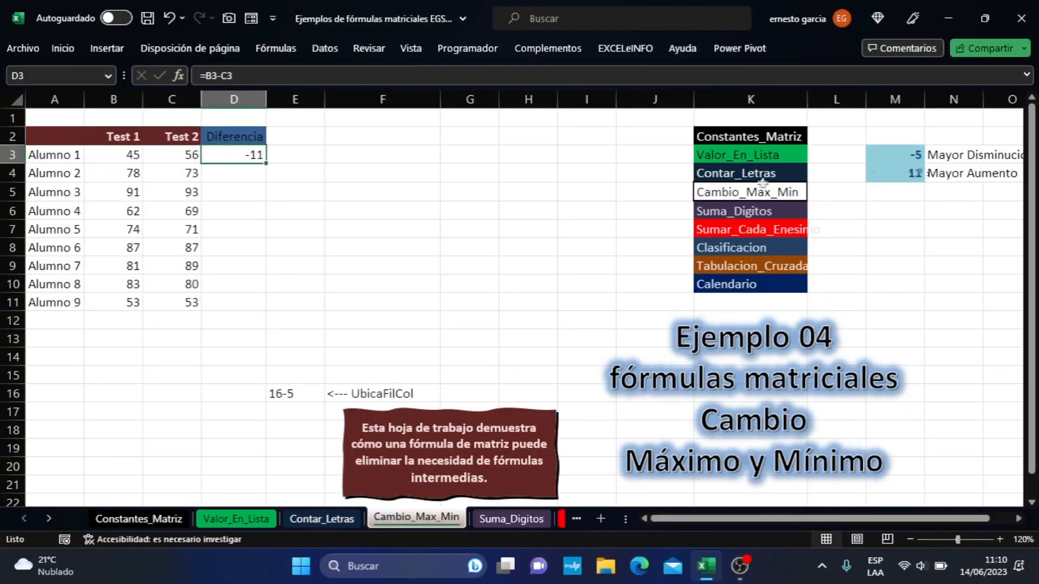
- Change the formula in D3 to =C3-B3 and fill it down to D11 for all students
double_click(243, 154)
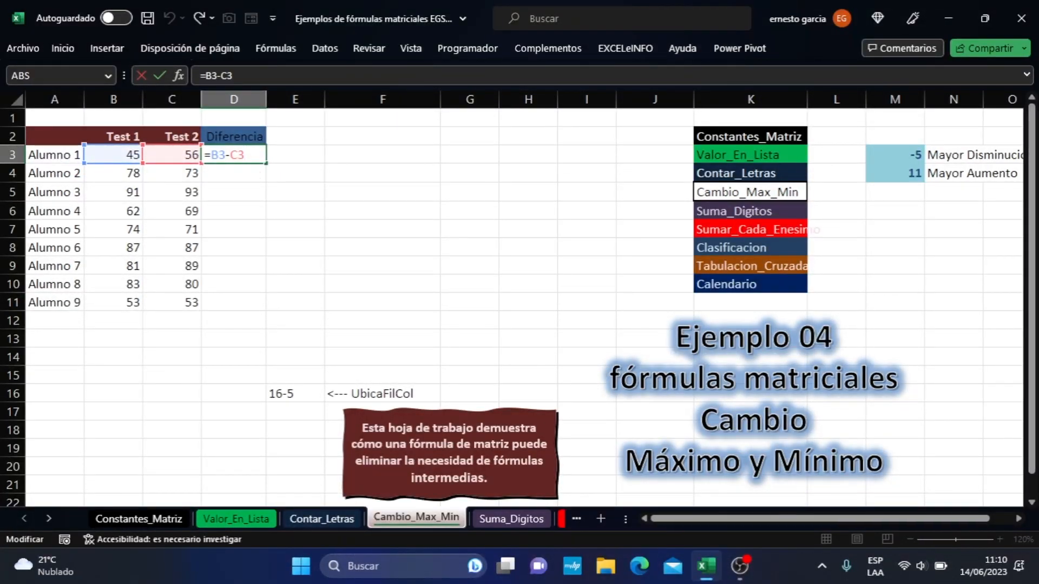
left_click(190, 157)
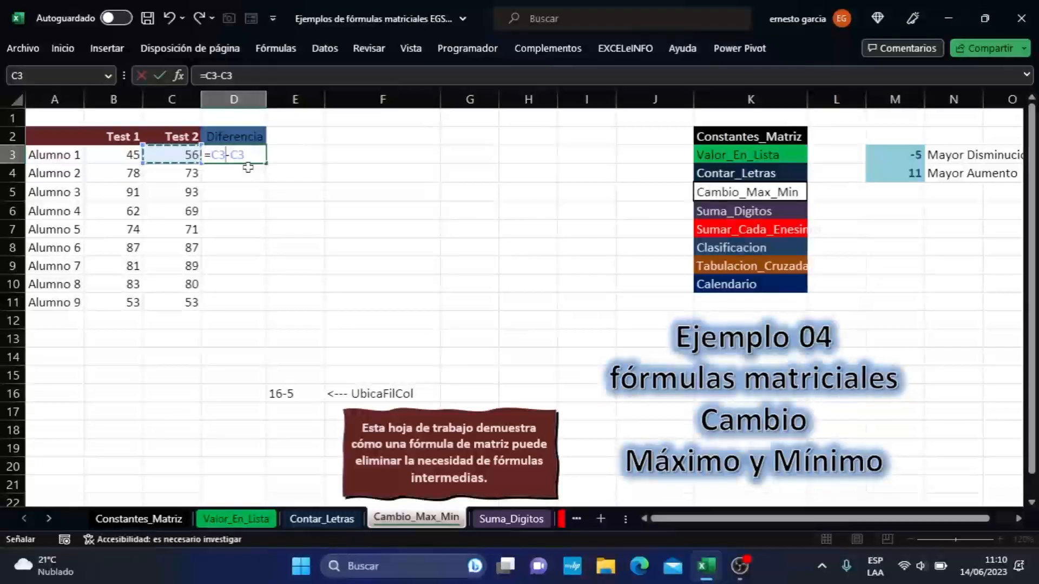
left_click(129, 154)
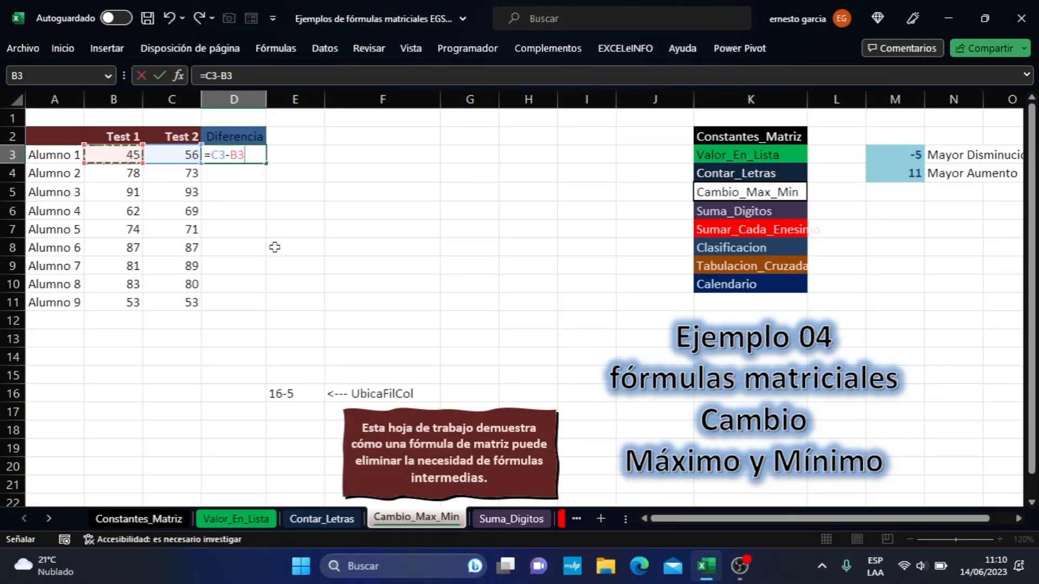
key("Return")
left_click(261, 157)
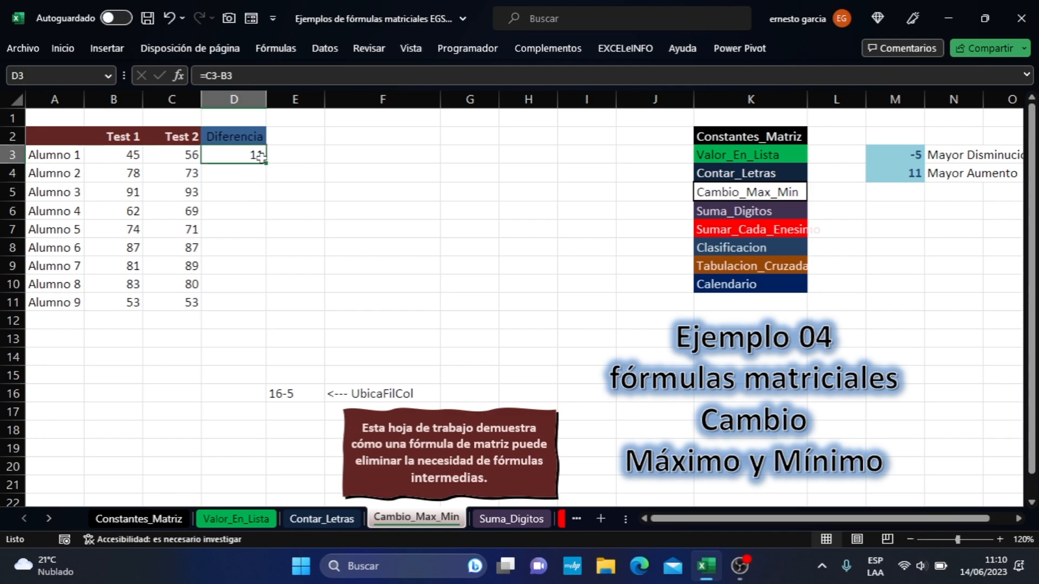
double_click(266, 162)
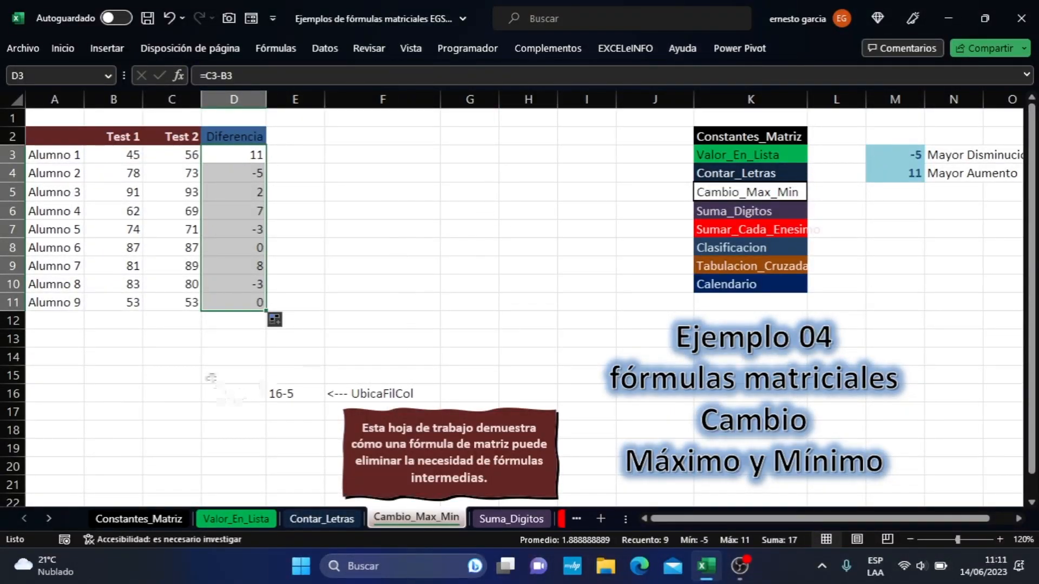
left_click(252, 172)
key("super")
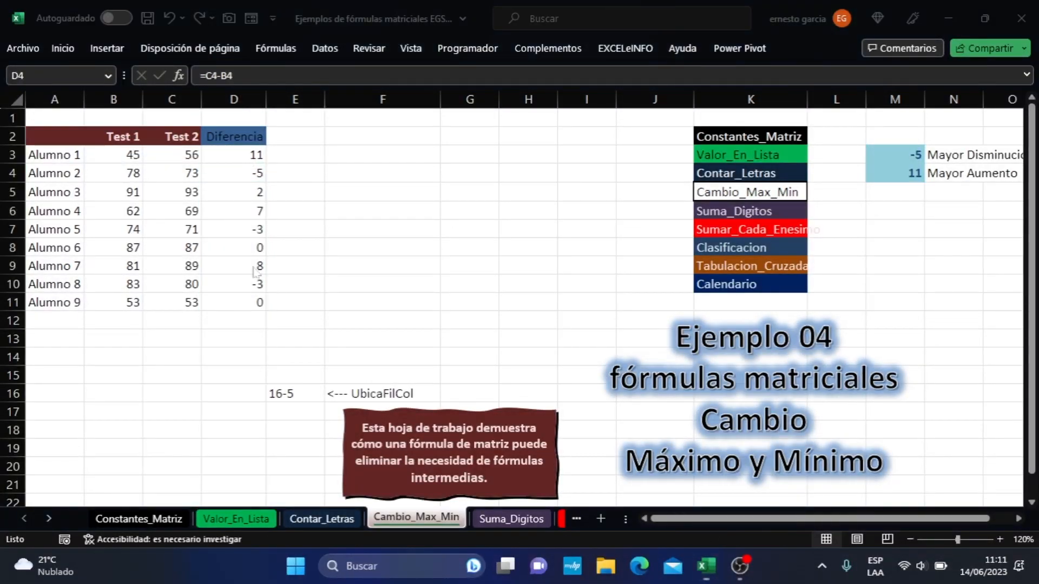
key("super")
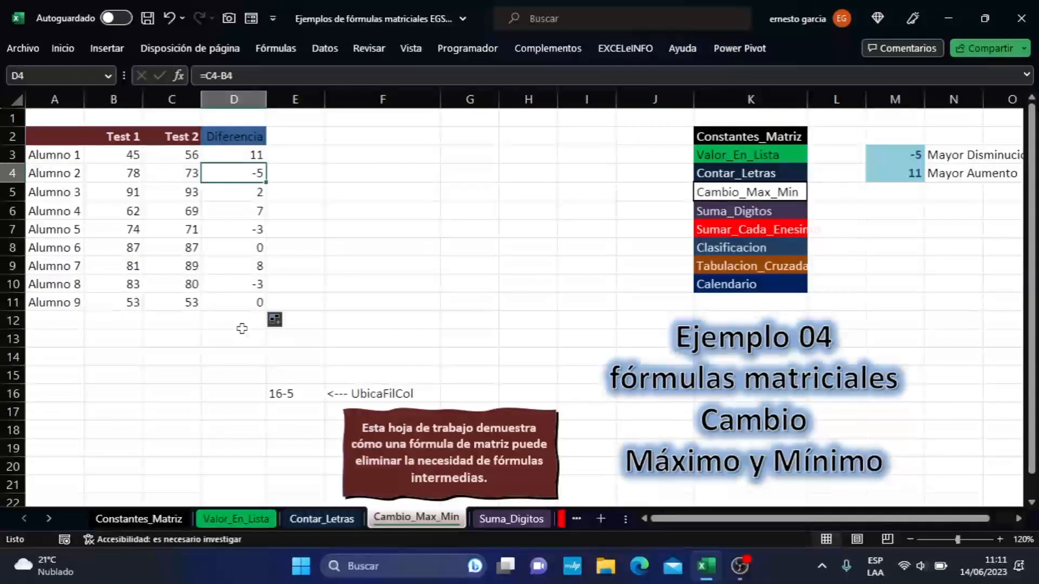
- Enter =max(D3:D11) in D13 to get the largest difference, and move that formula to D14
left_click(241, 324)
key("Down")
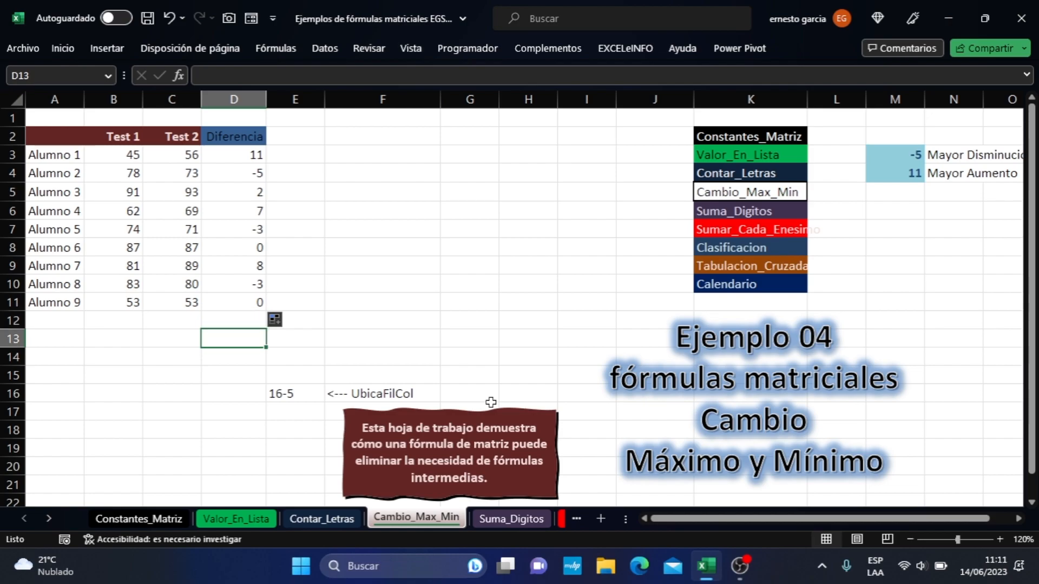
type("=max(")
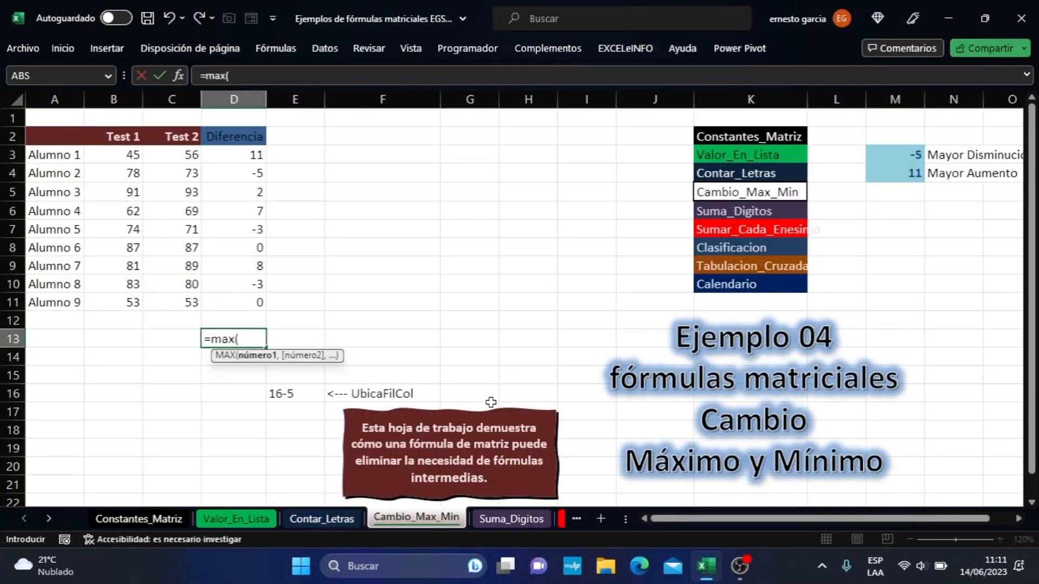
left_click_drag(257, 154, 259, 303)
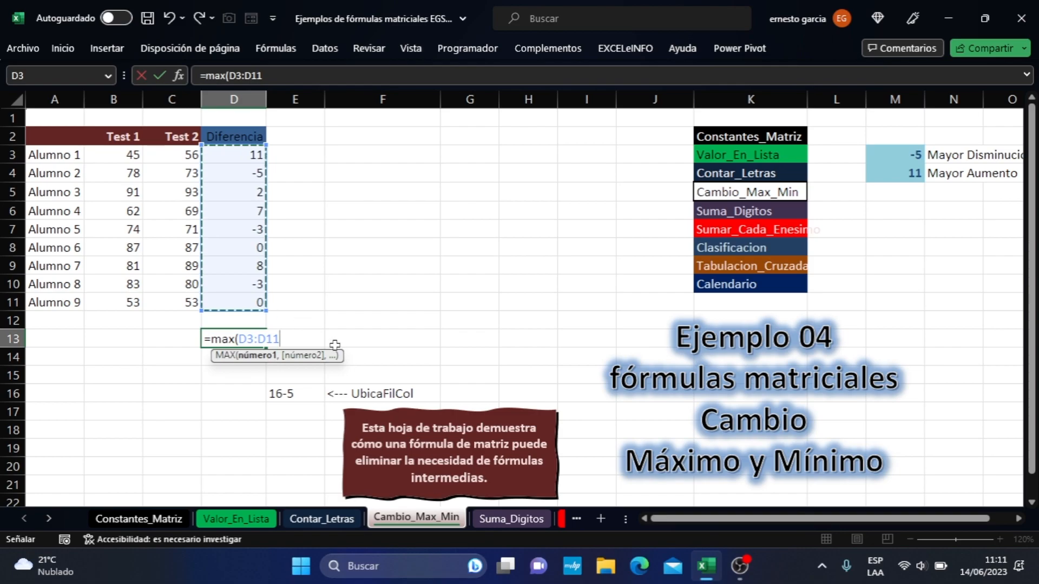
type(")")
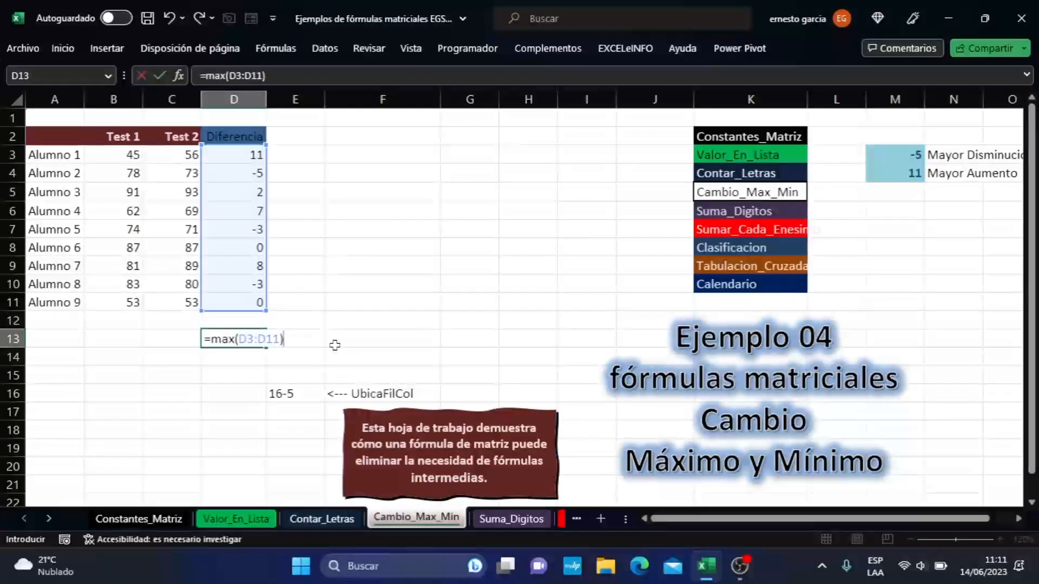
key("Return")
left_click(247, 333)
left_click_drag(251, 348, 253, 358)
- Write the formula =minimo(D3:D11) in D13 over the students' score differences
left_click(248, 339)
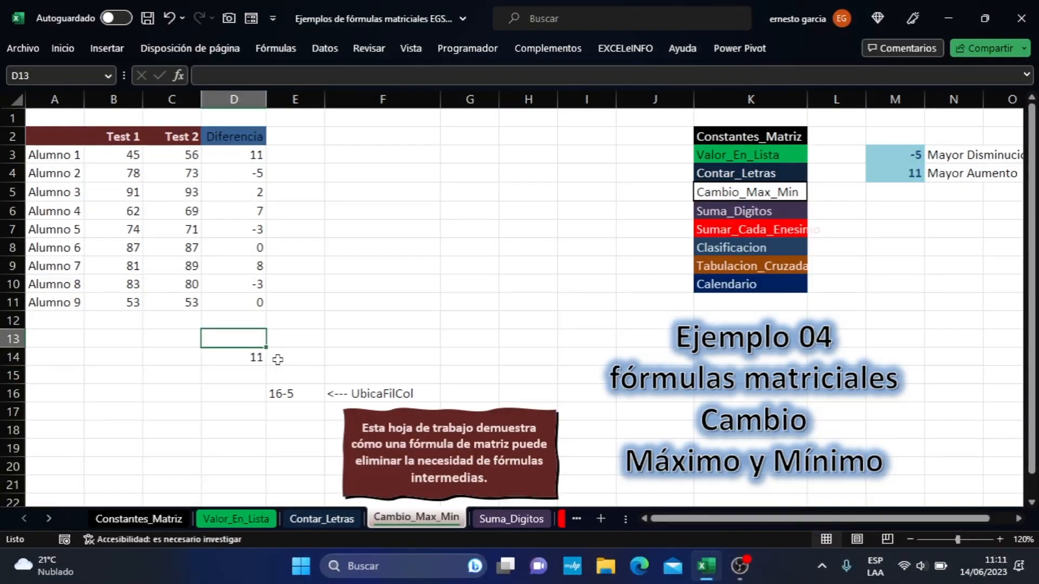
type("Mini")
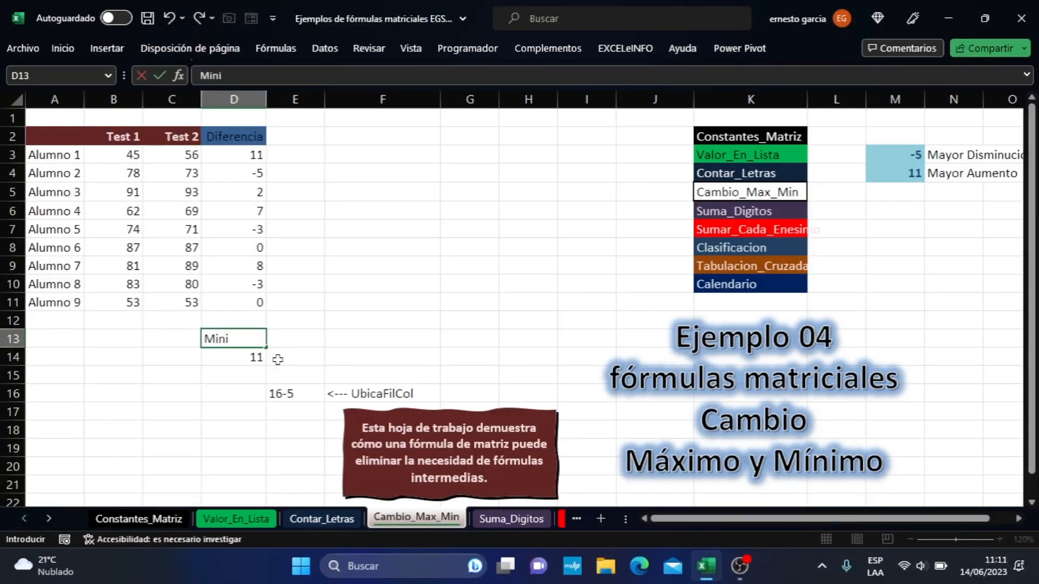
key("BackSpace")
type("=m")
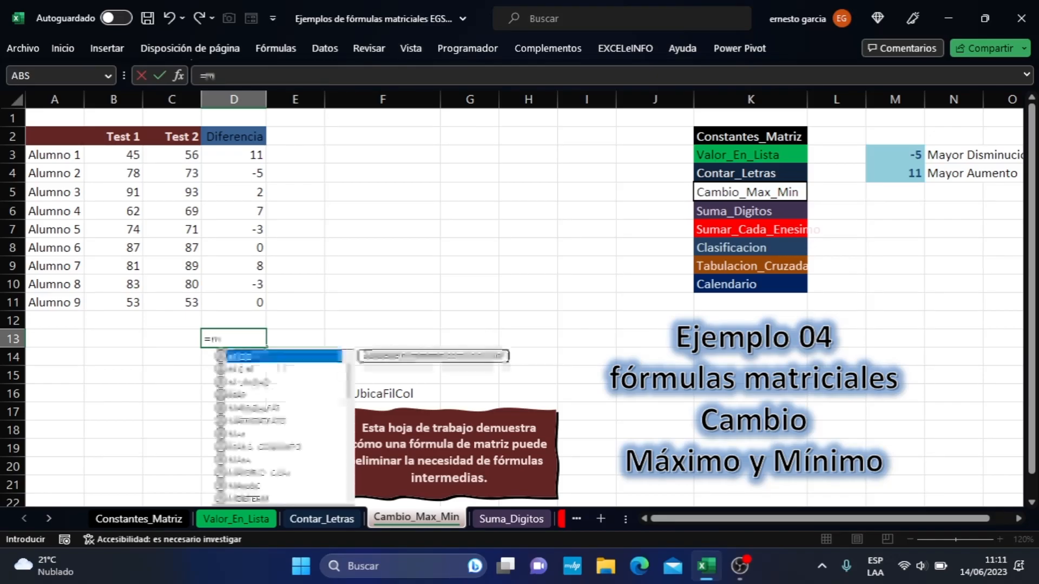
type("inimo(")
left_click(247, 156)
left_click_drag(246, 157, 258, 267)
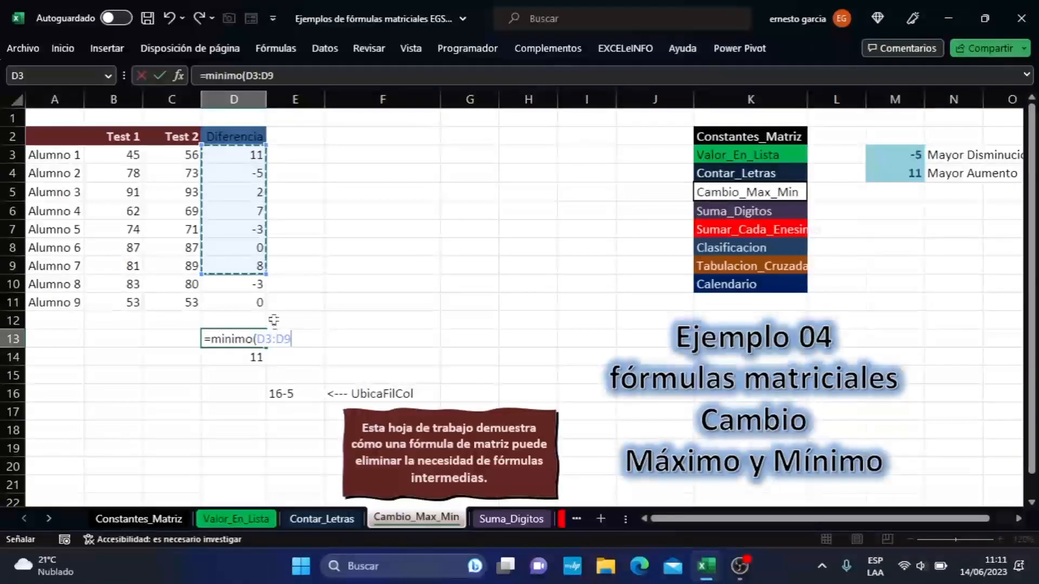
left_click_drag(256, 156, 263, 306)
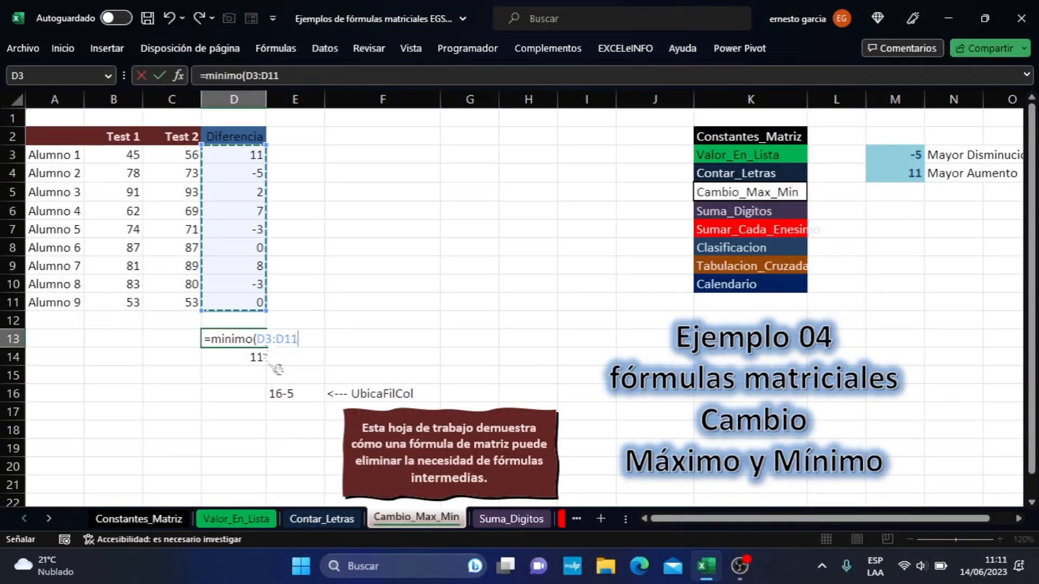
type(")")
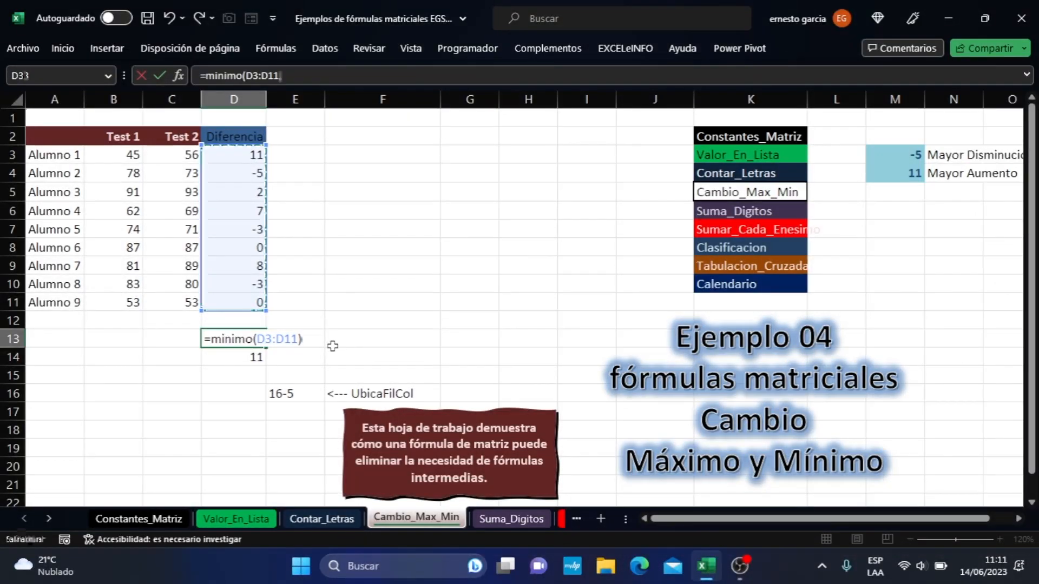
- Correct the function name in the D13 formula to min and confirm the formula
left_click(246, 339)
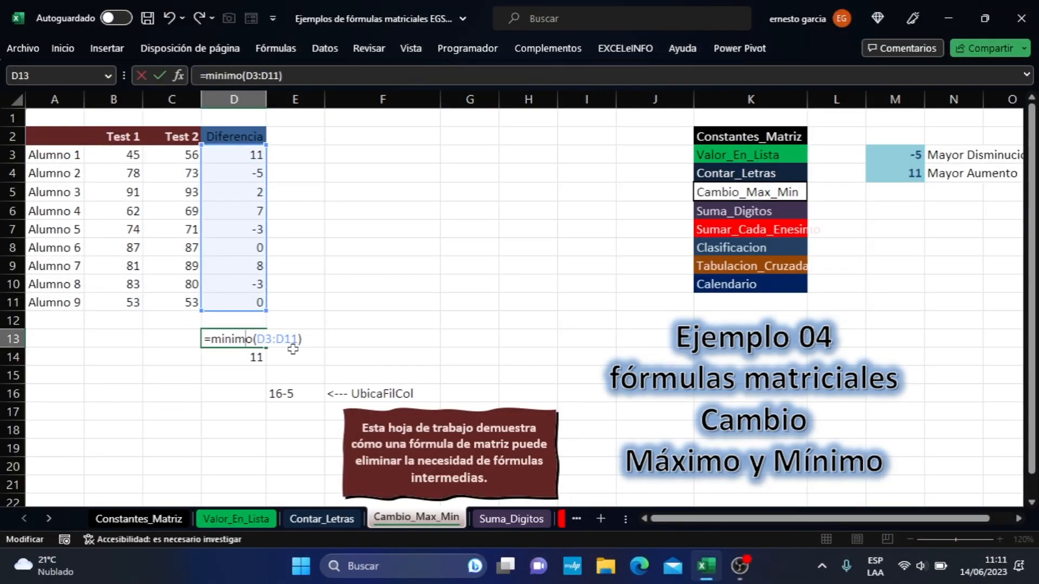
key("BackSpace")
key("BackSpace")
key("Delete")
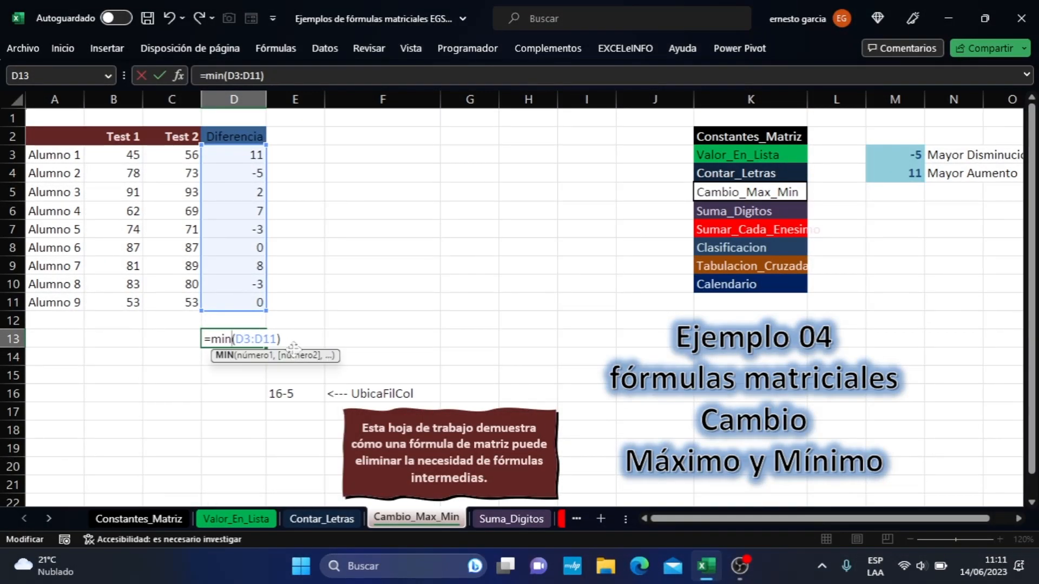
key("Return")
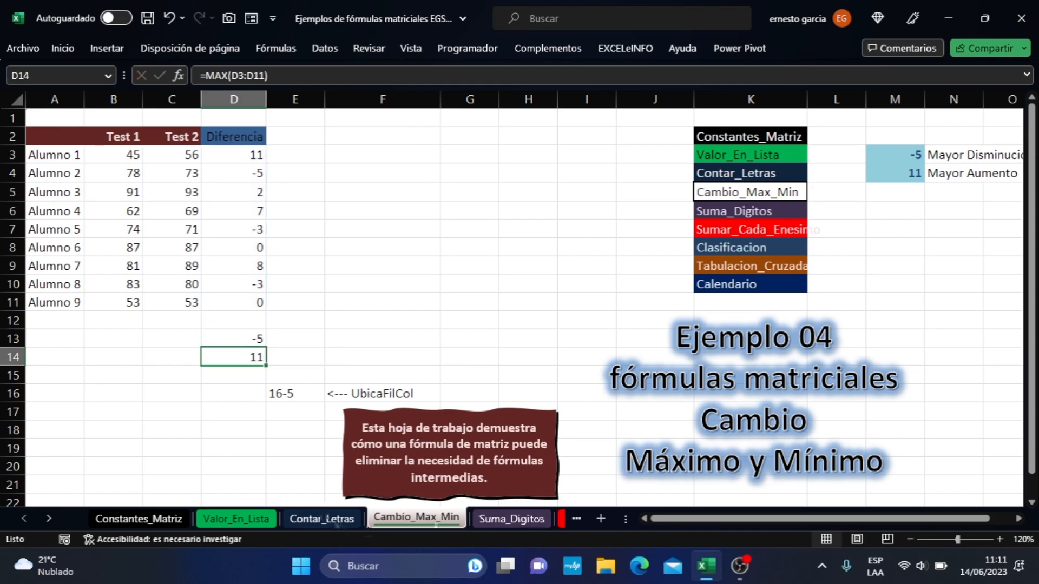
- Review the MIN and MAX formulas in D13 and D14 against the score difference in D4
left_click(215, 339)
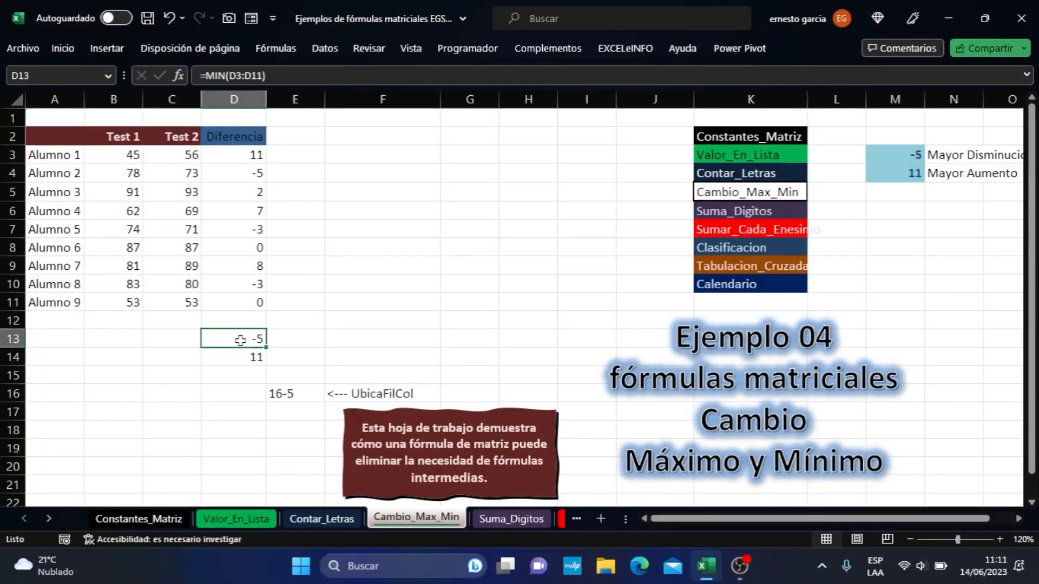
left_click(248, 354)
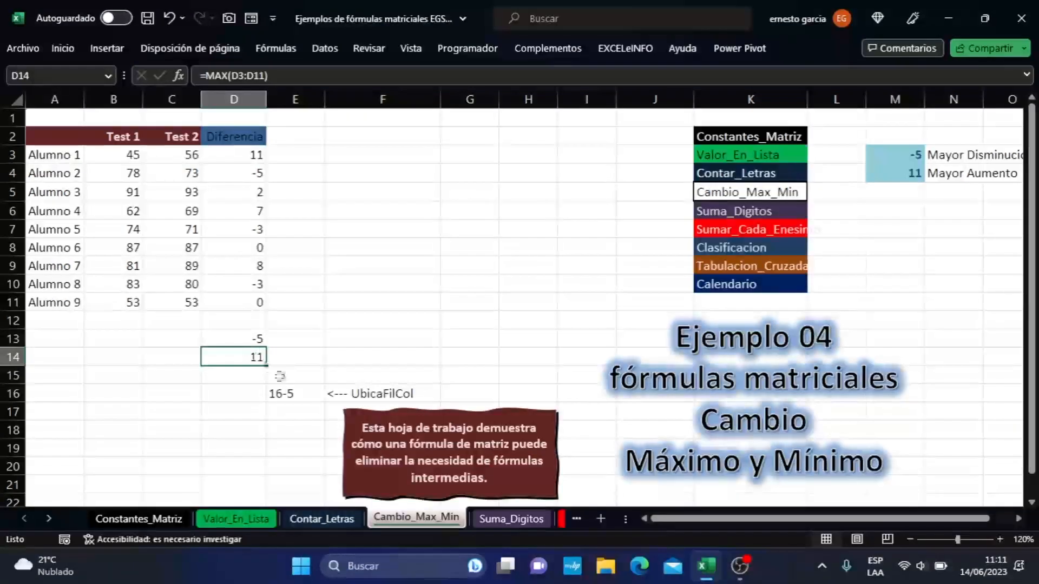
left_click(250, 338)
left_click(249, 357)
left_click(254, 338)
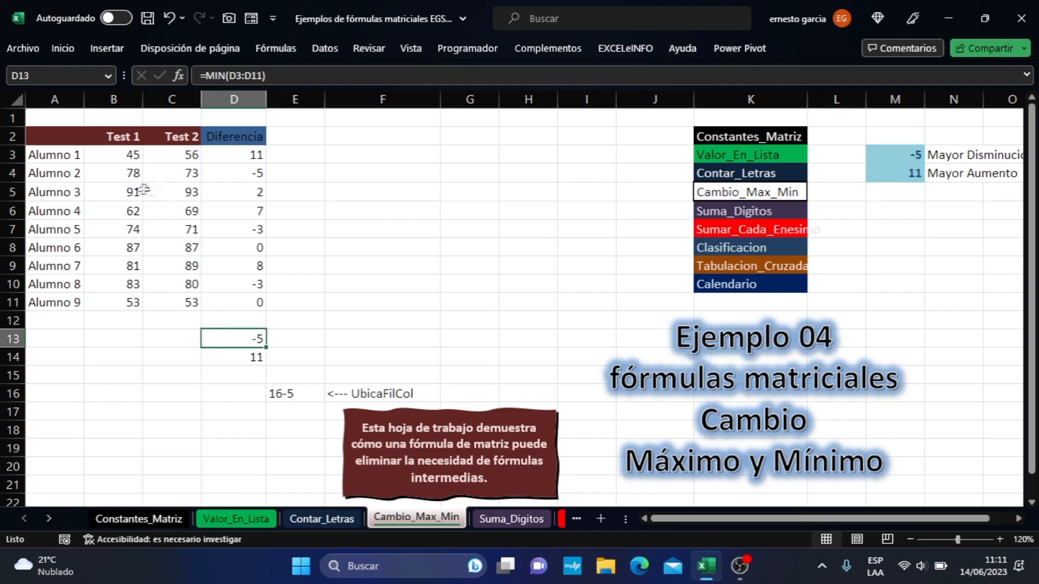
left_click(244, 172)
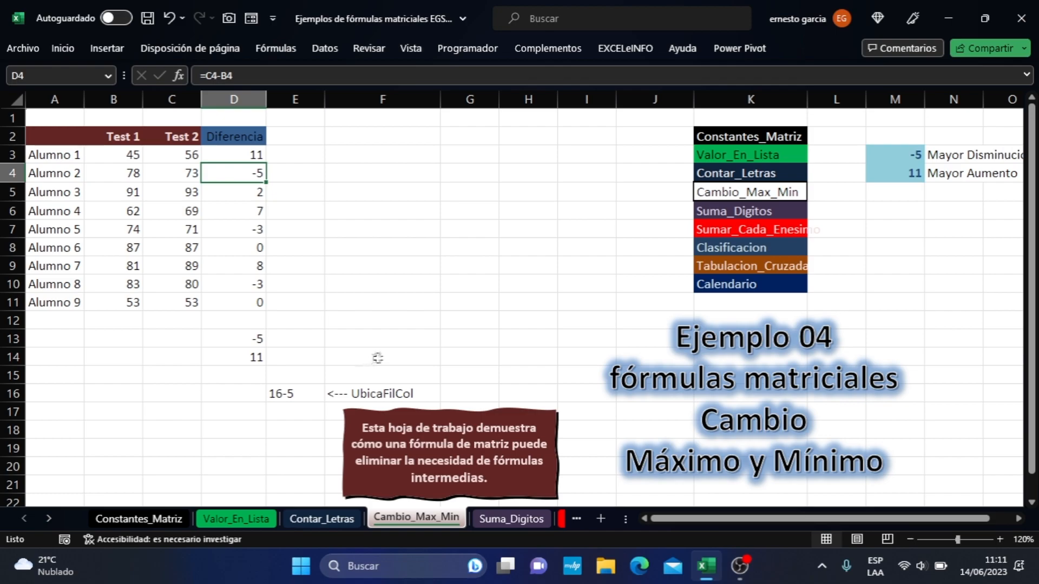
left_click(257, 358)
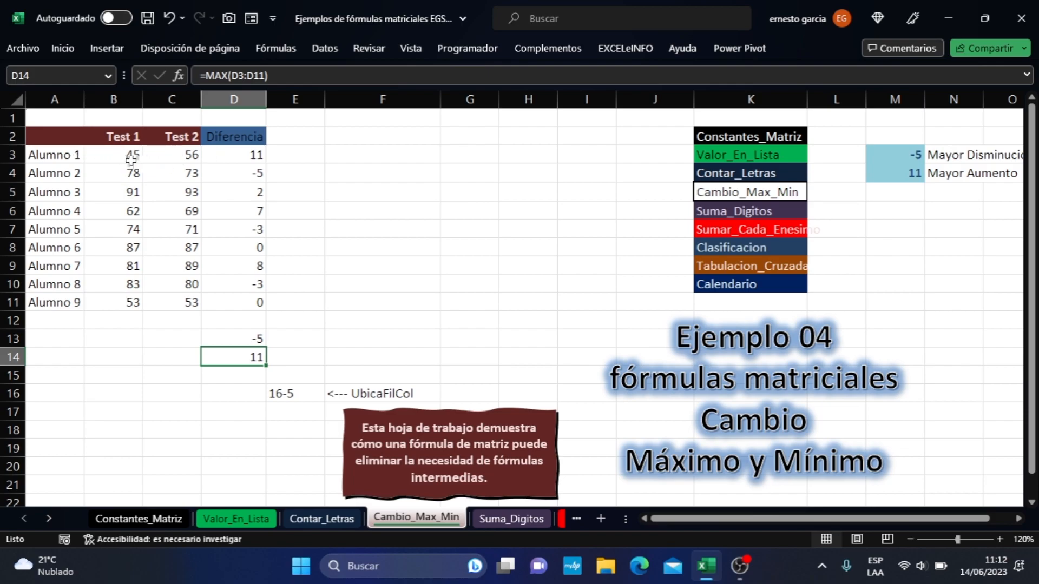
left_click_drag(252, 337, 246, 361)
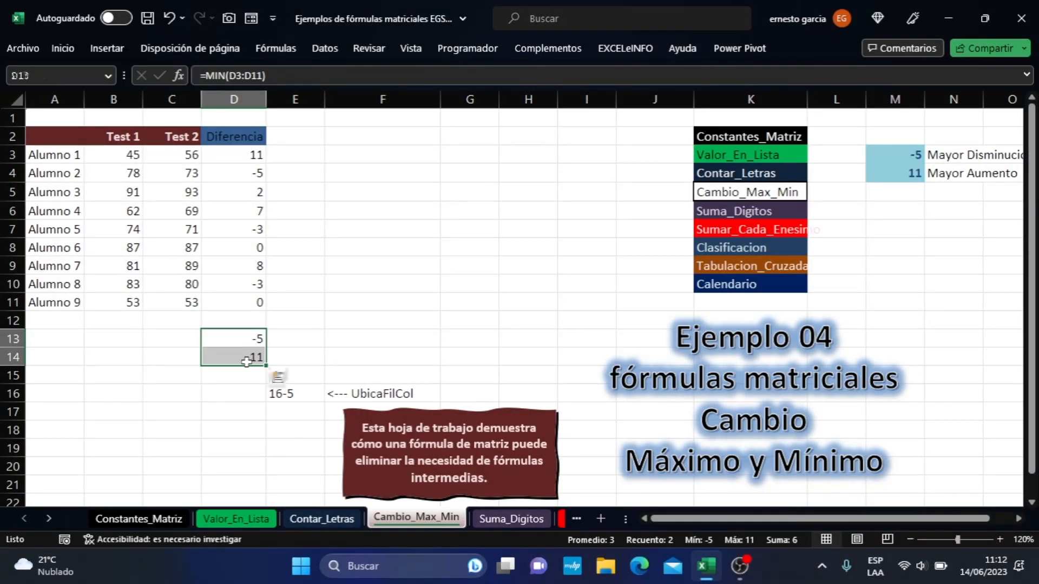
- Narrow column F to about the width of its neighbouring columns
left_click(361, 231)
left_click(346, 154)
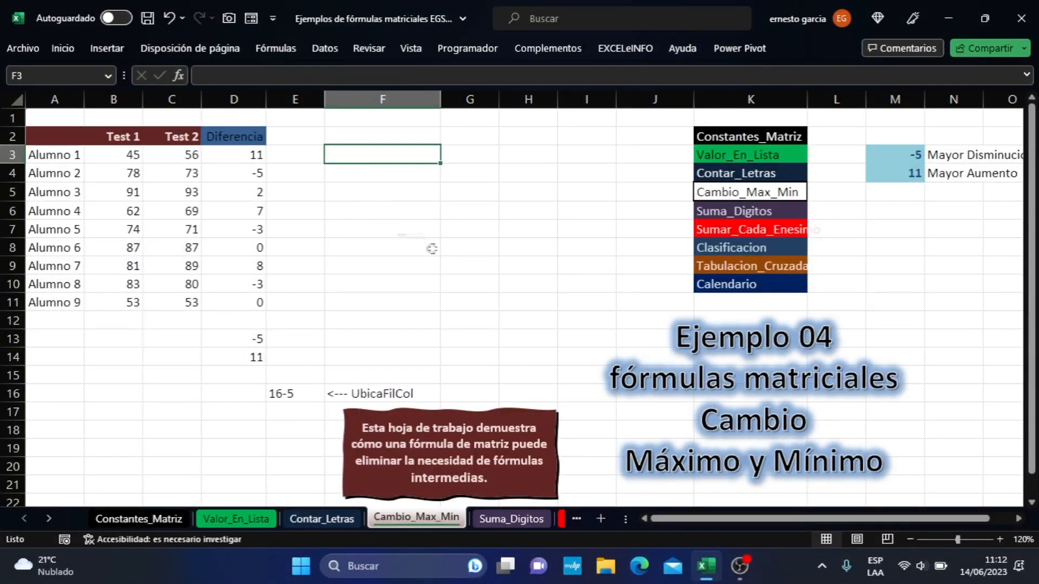
left_click_drag(441, 99, 380, 100)
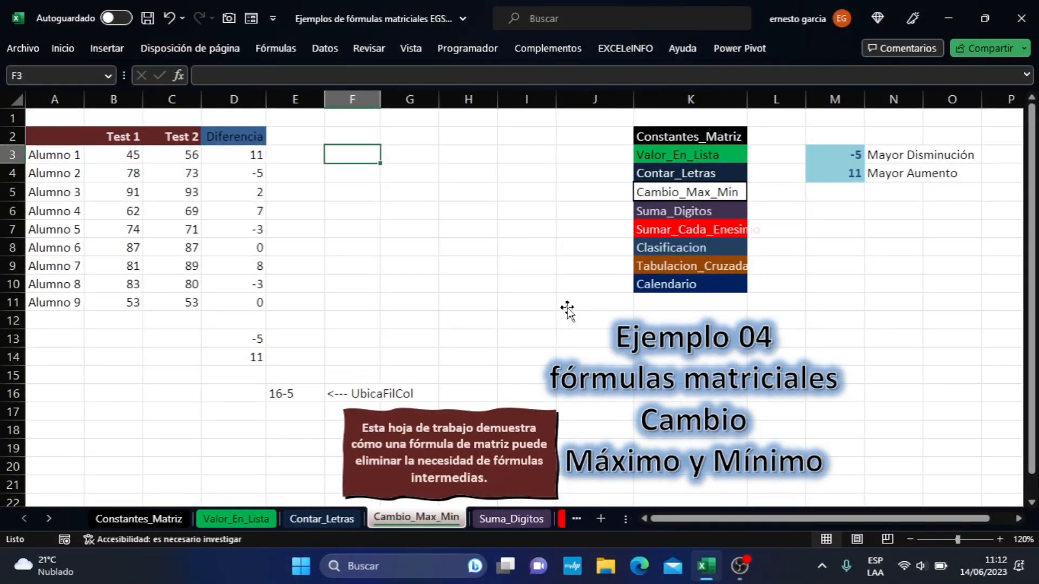
- Examine the intermediate difference formulas in D3:D11 and the minimum and maximum formulas below them
key("Left")
key("Left")
key("shift+Down")
key("shift+Down")
key("shift+Down")
key("shift+Down")
key("shift+Down")
key("shift+Down")
key("shift+Down")
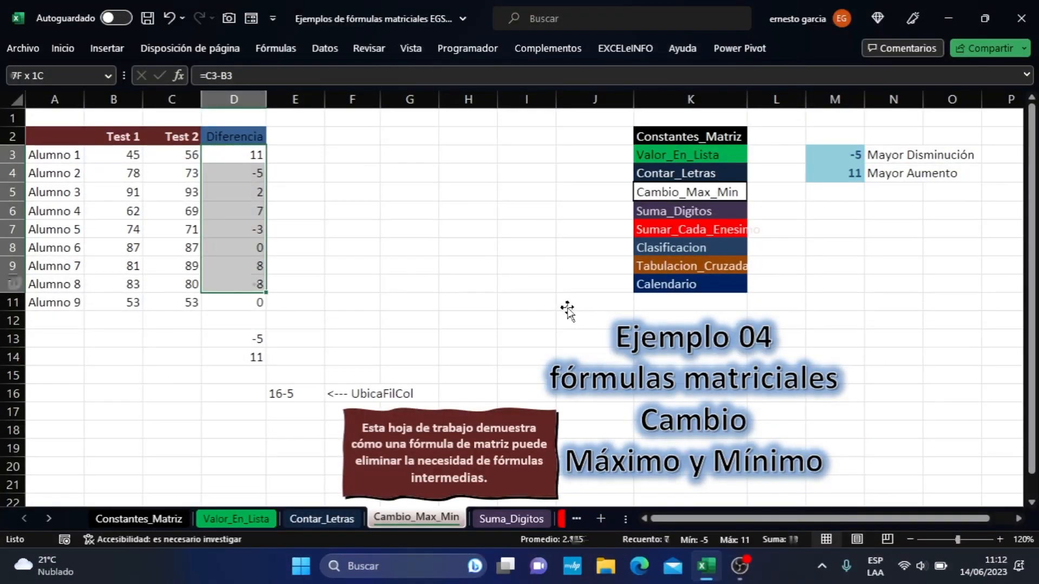
key("shift+Down")
key("Right")
key("Right")
key("Left")
key("Left")
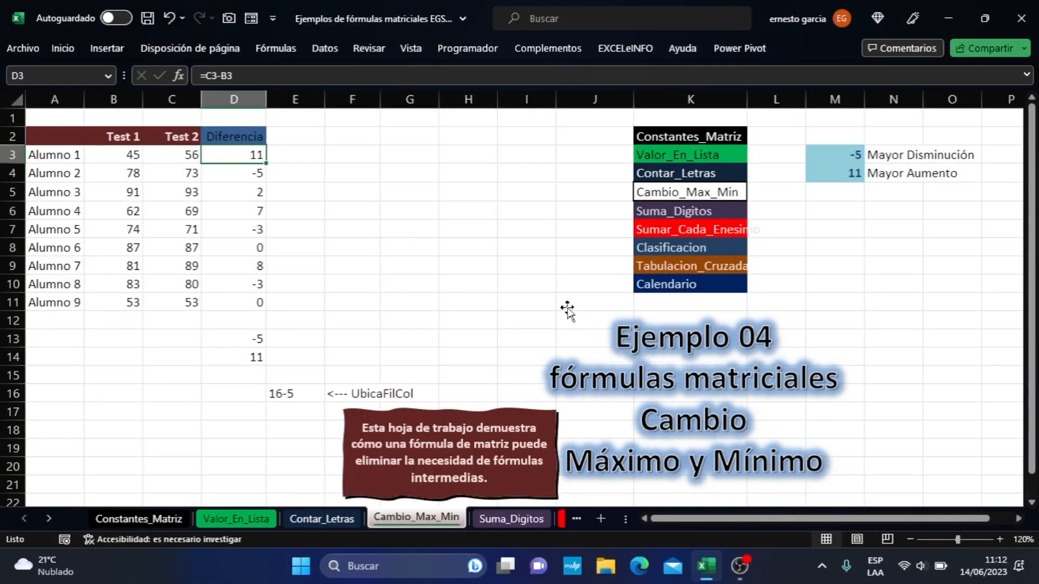
key("Down")
key("Down")
key("Down")
key("Down")
key("Down")
key("Down")
key("Down")
key("Down")
key("Down")
key("Down")
key("Down")
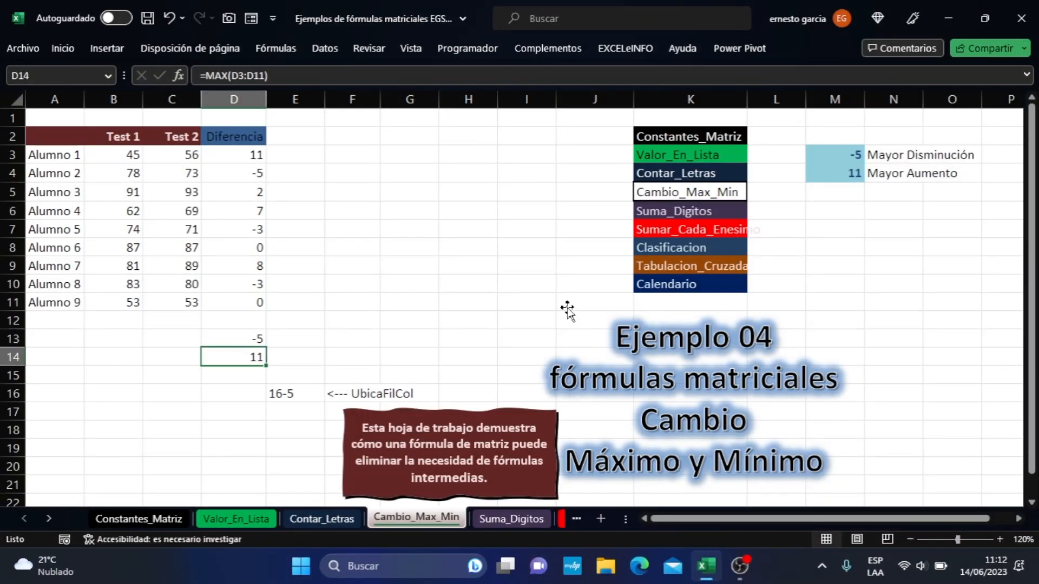
key("Down")
key("Down")
key("Up")
key("Up")
key("Up")
key("Up")
key("Up")
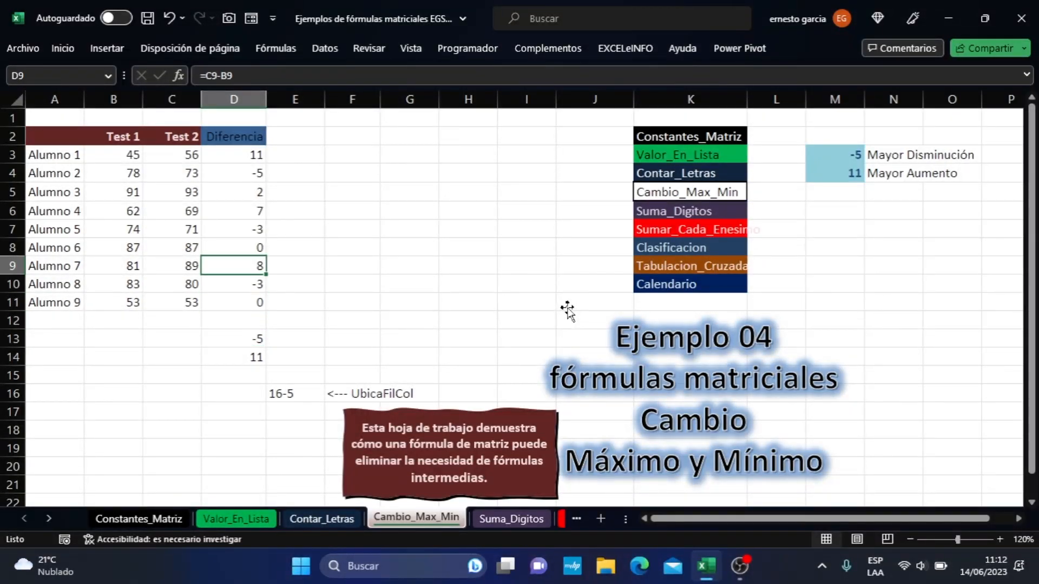
key("Up")
key("Up")
key("Up")
key("Up")
key("Up")
key("Up")
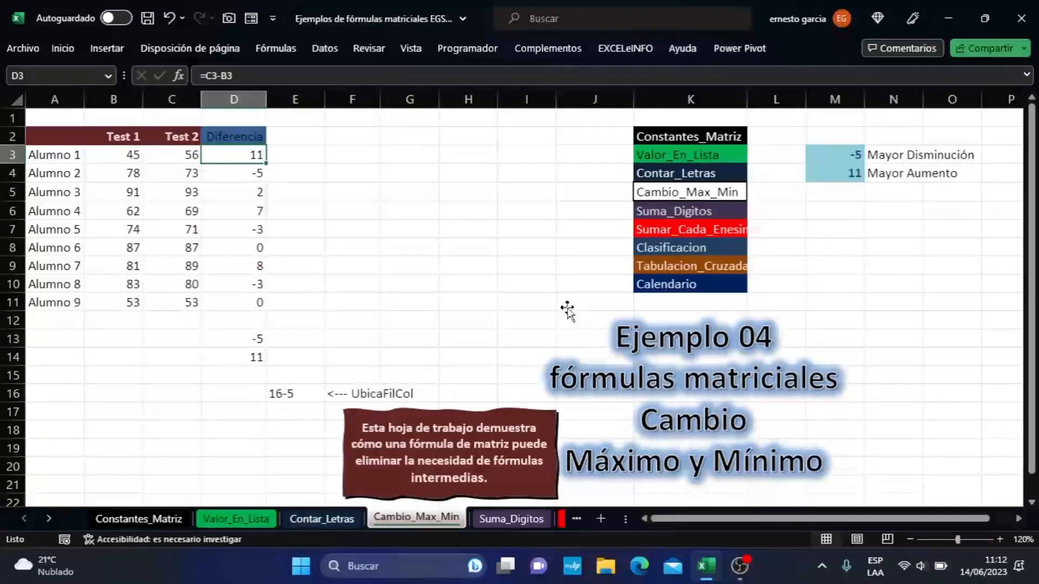
- Start a formula in F3 that references the Test 2 scores in C3:C11
key("Right")
key("Right")
type("=")
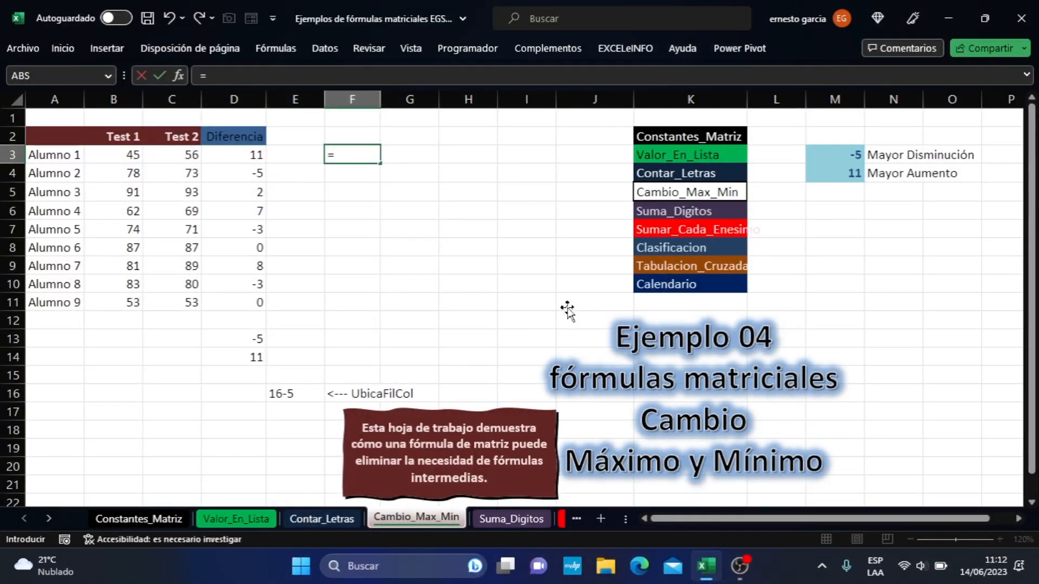
key("Left")
key("Left")
key("Left")
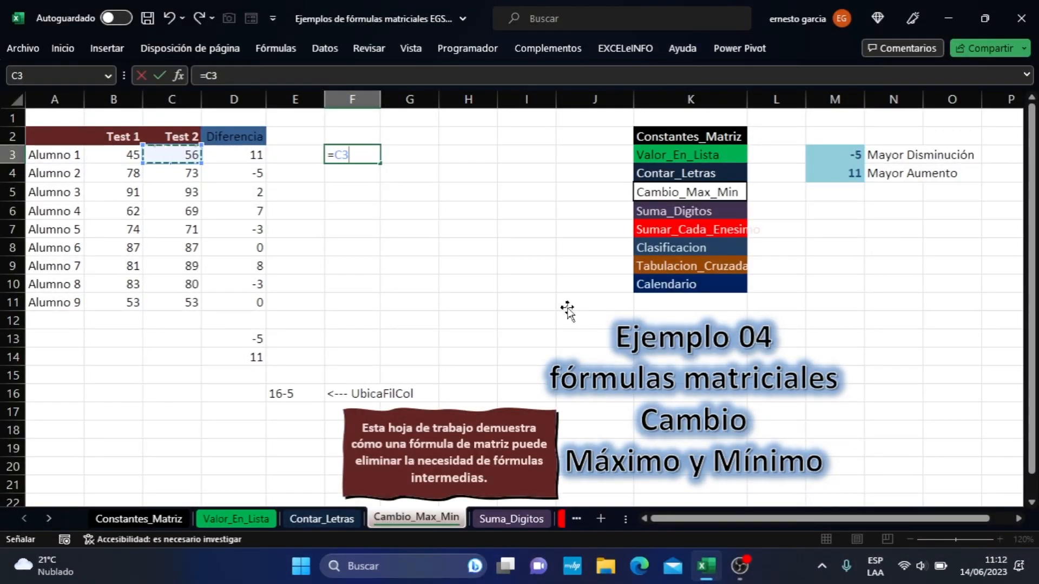
key("shift+Down")
key("shift+Down")
key("shift+Down")
key("shift+Down")
key("shift+Down")
key("shift+Down")
key("shift+Down")
key("shift+Down")
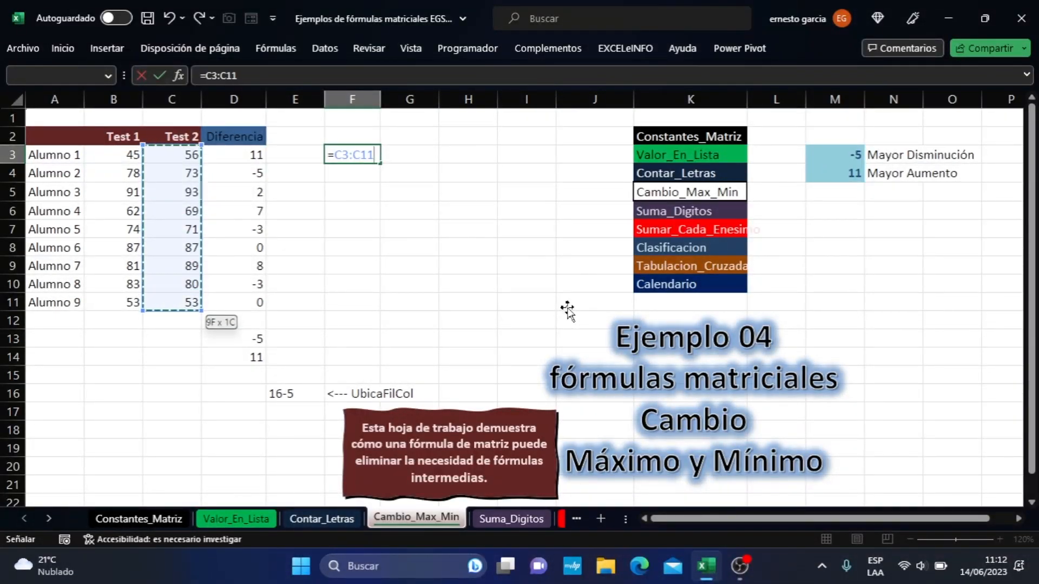
- Subtract the Test 1 range B3:B11 in the F3 formula
type("-")
key("Left")
key("Left")
key("Left")
key("Left")
key("shift+Down")
key("shift+Down")
key("shift+Down")
key("shift+Down")
key("shift+Down")
key("shift+Down")
key("shift+Down")
key("shift+Down")
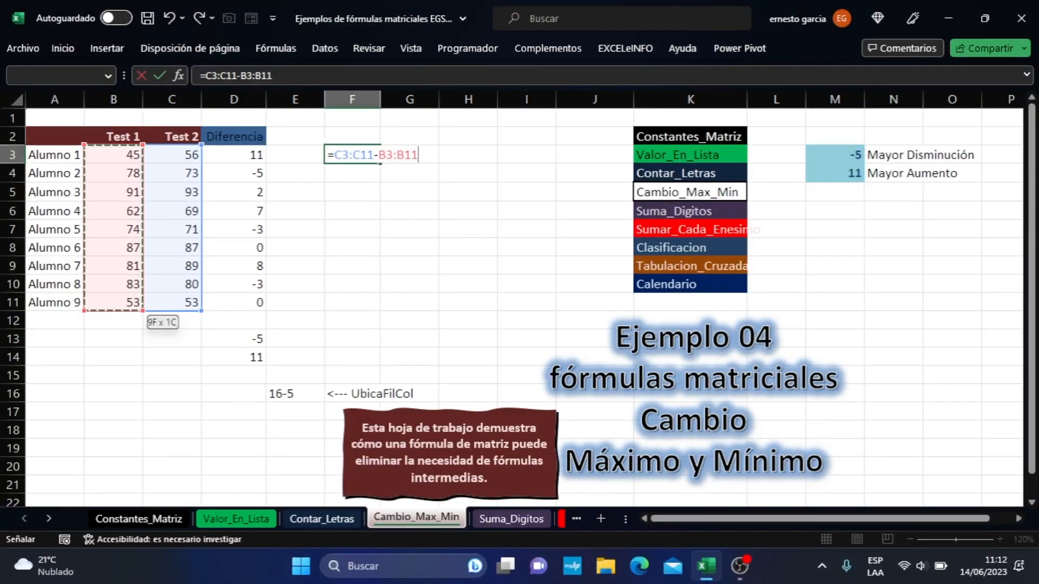
- Copy the formula =C3:C11-B3:B11 and enter it as an array formula across F3:F11
left_click_drag(418, 155, 328, 156)
key("ctrl+c")
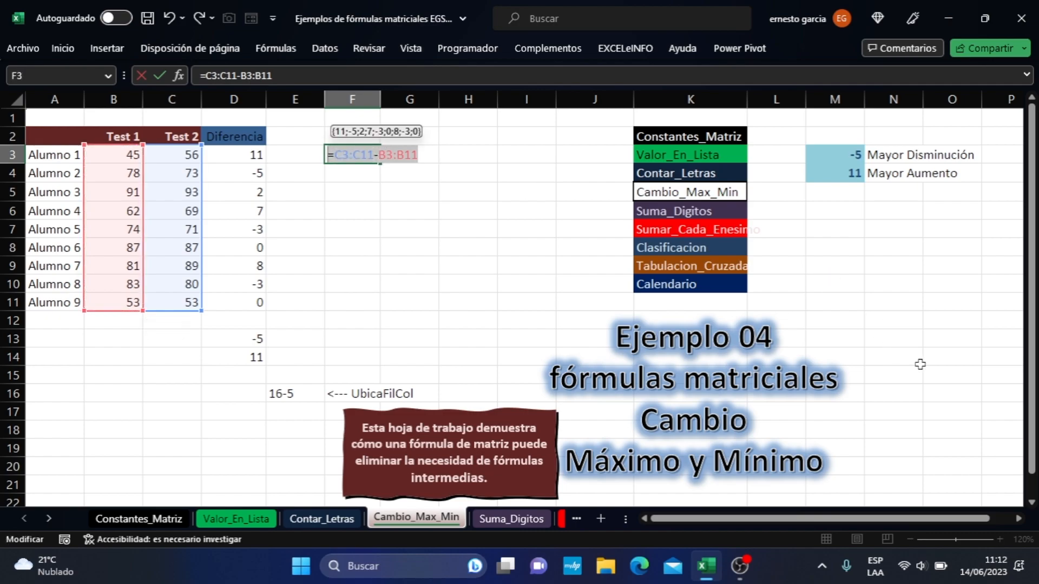
key("Escape")
left_click_drag(365, 153, 364, 298)
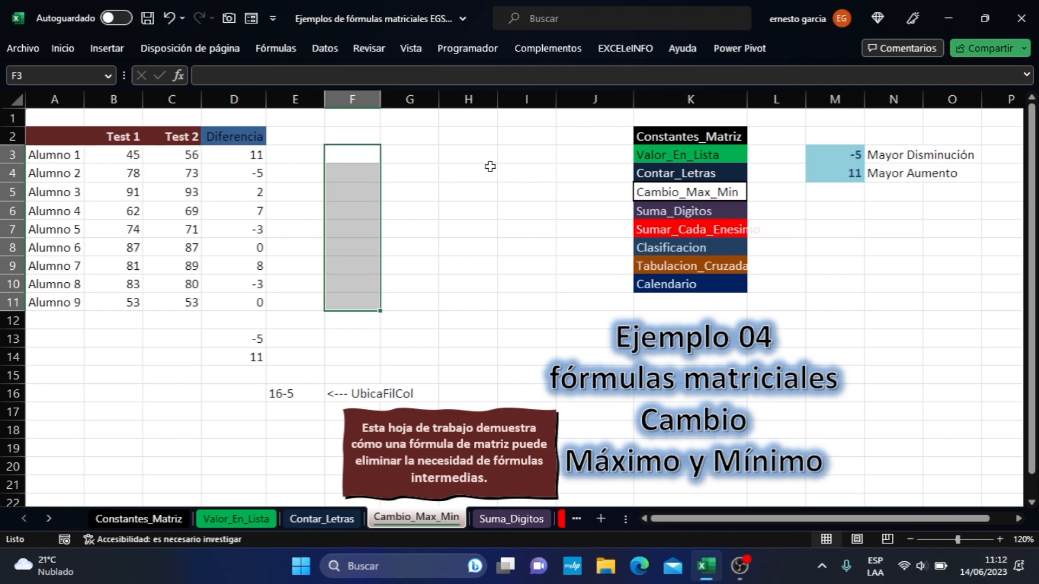
key("F2")
key("ctrl+v")
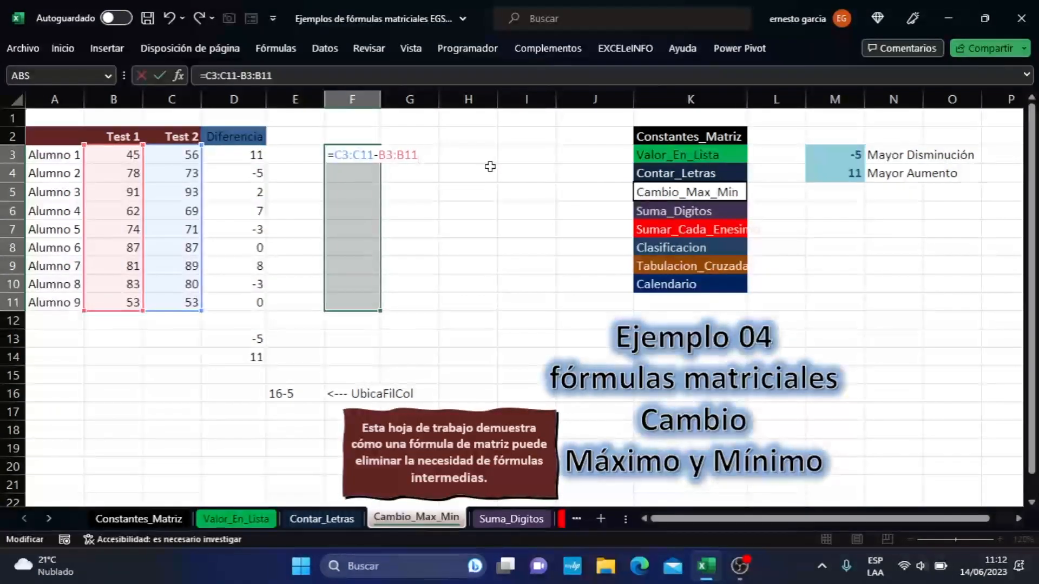
key("ctrl+shift+Return")
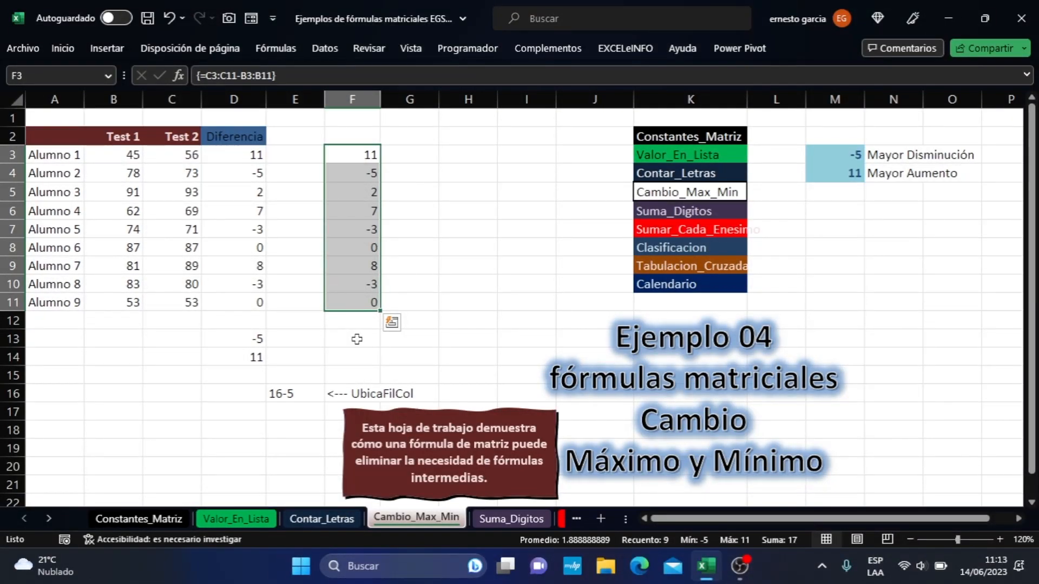
- Enter =MIN(C3:C11-B3:B11) in F13 to get the largest decrease directly from both test ranges
left_click(357, 339)
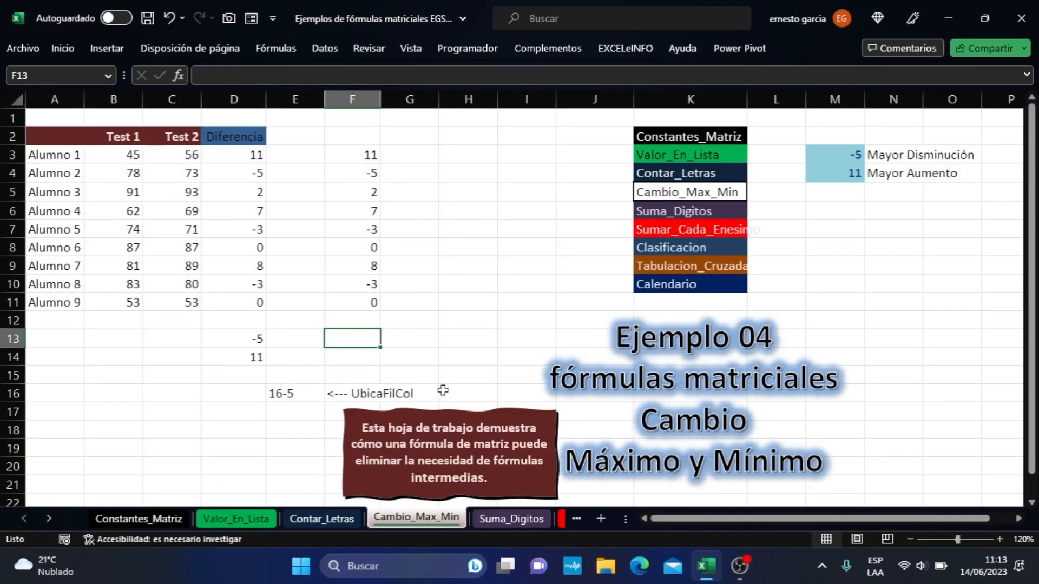
type("=min")
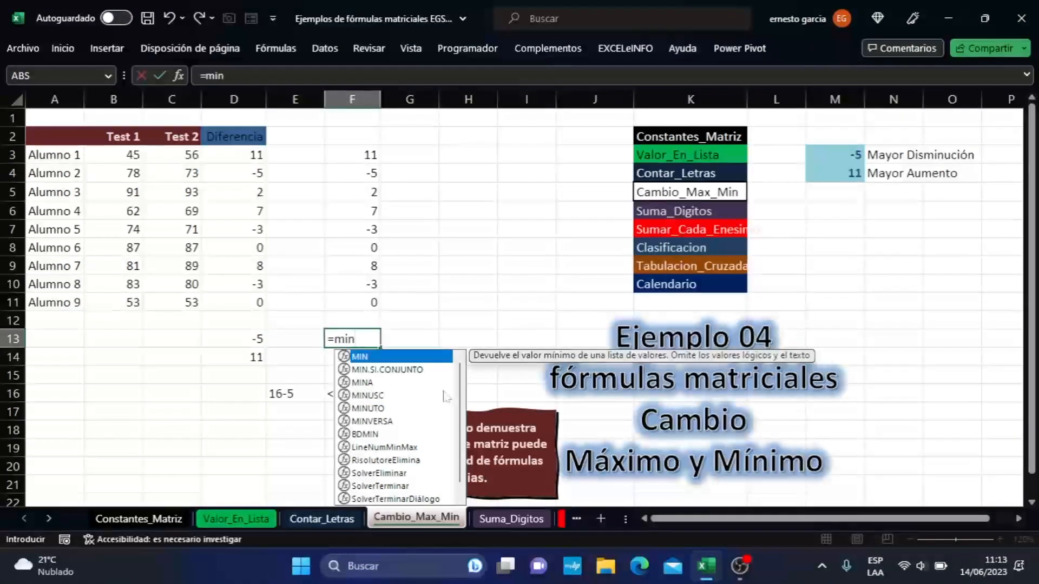
type("(")
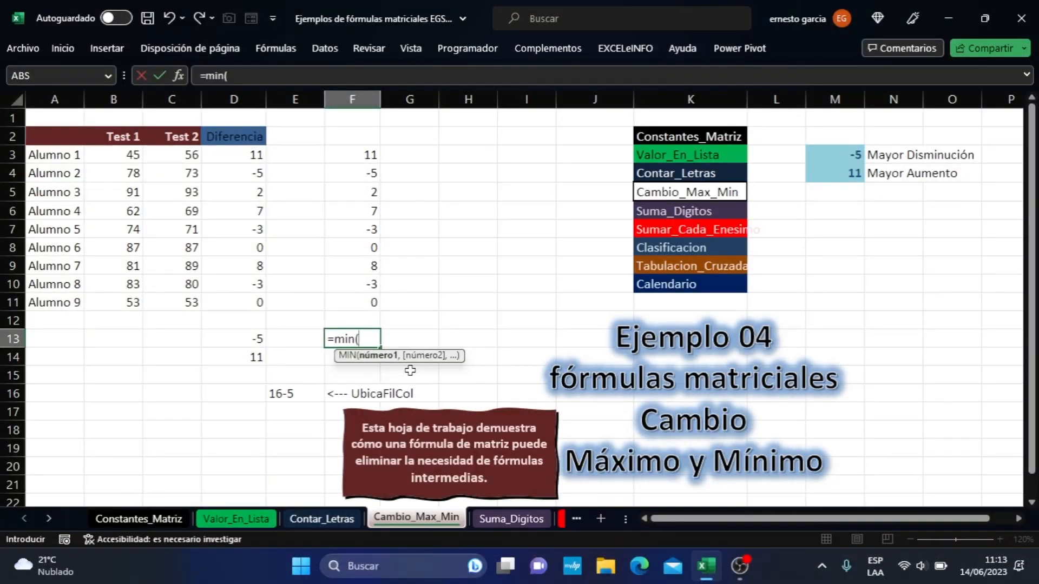
left_click(189, 157)
left_click_drag(188, 158, 187, 304)
type("-")
left_click_drag(119, 155, 131, 296)
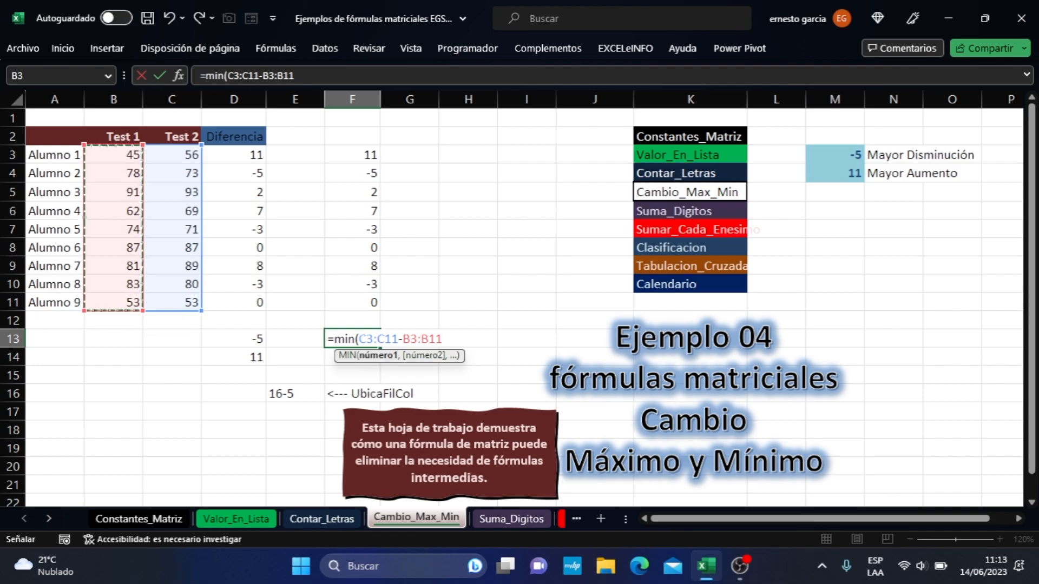
type(")")
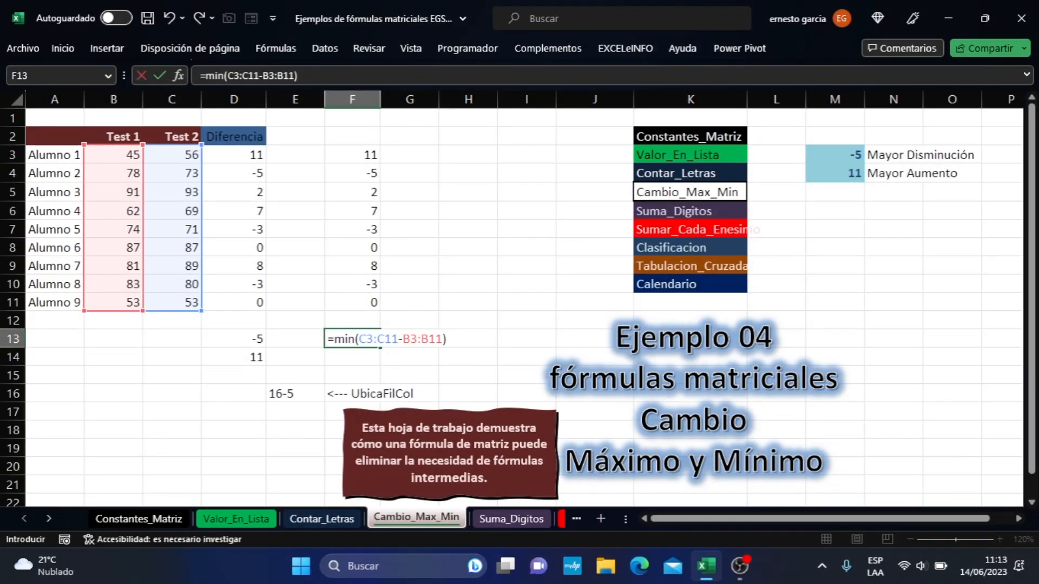
key("Return")
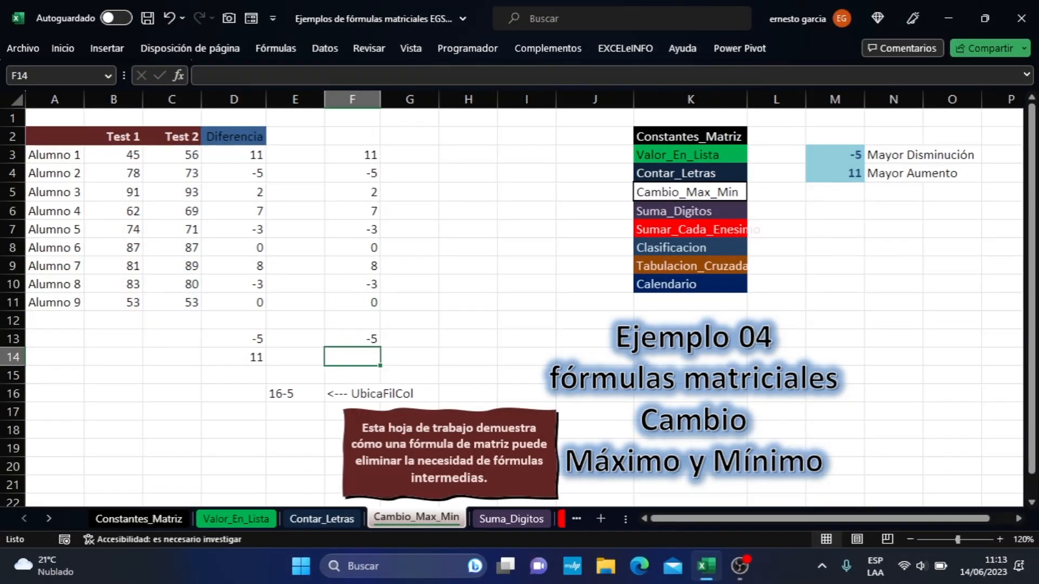
left_click(377, 338)
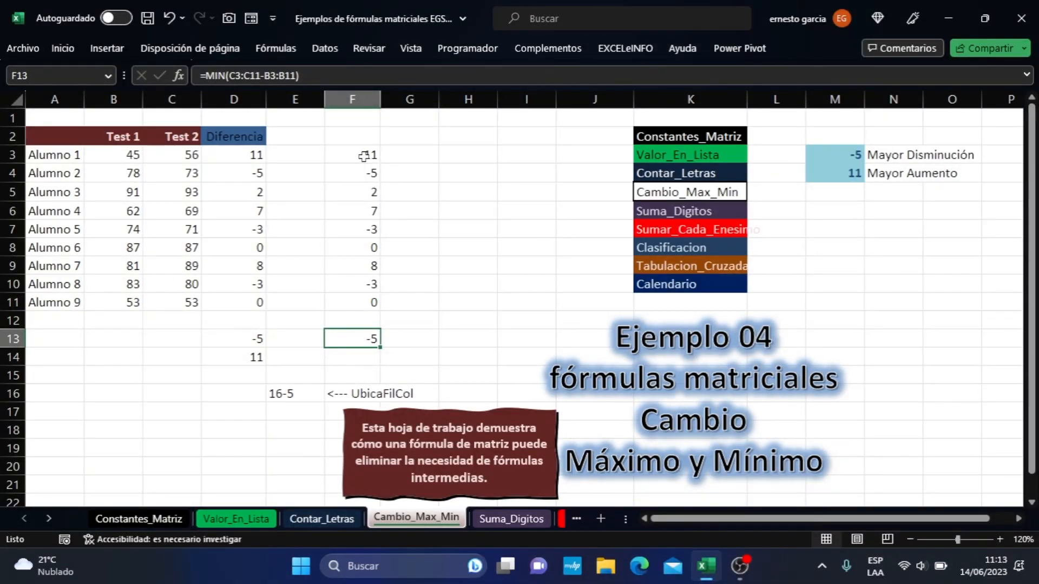
- Enter =MAX(C3:C11-B3:B11) in F14 to get the largest increase directly from both test ranges
left_click(361, 358)
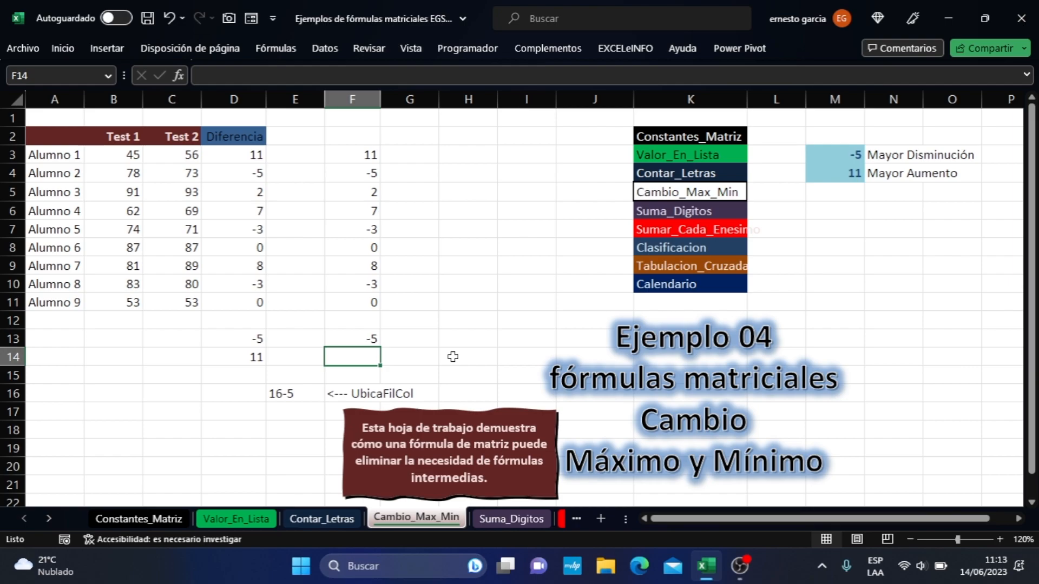
type("=max")
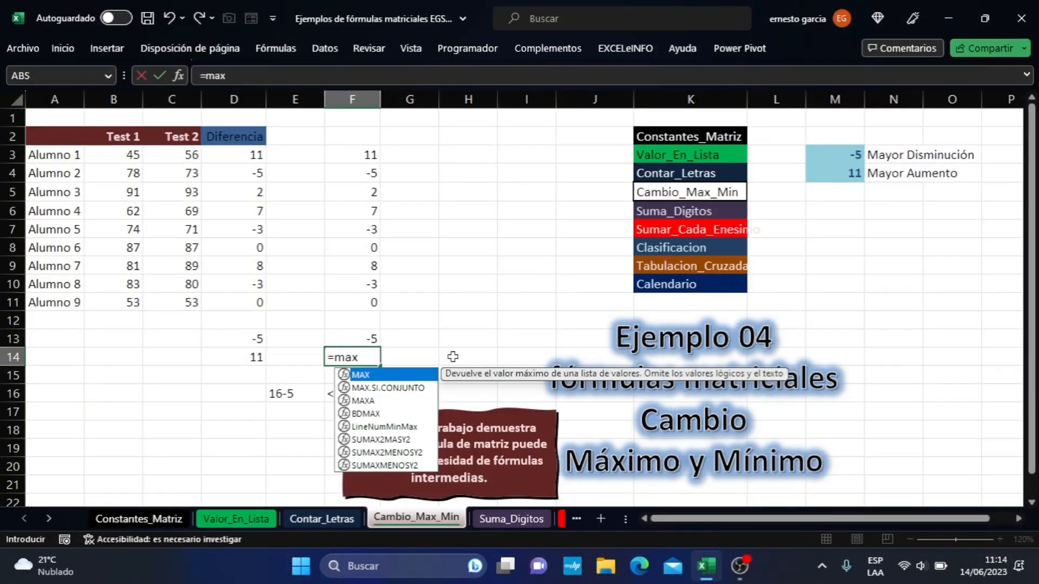
type("(")
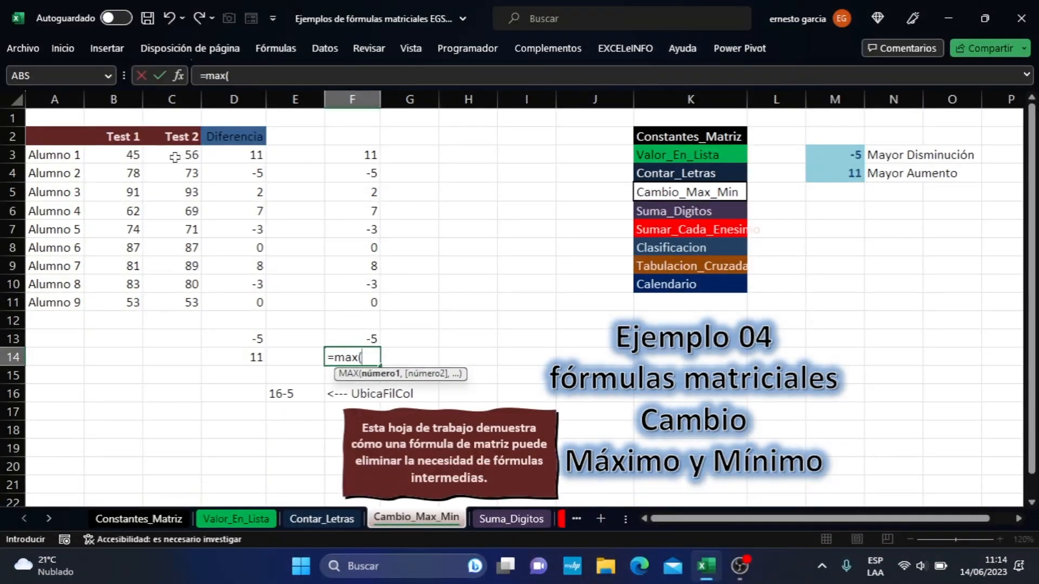
left_click_drag(174, 157, 179, 303)
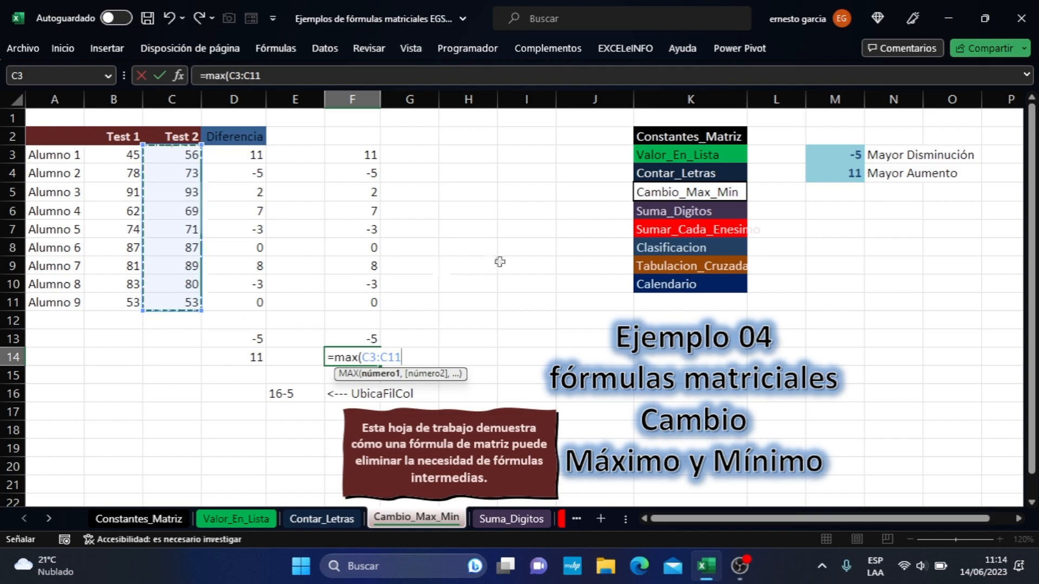
type("-")
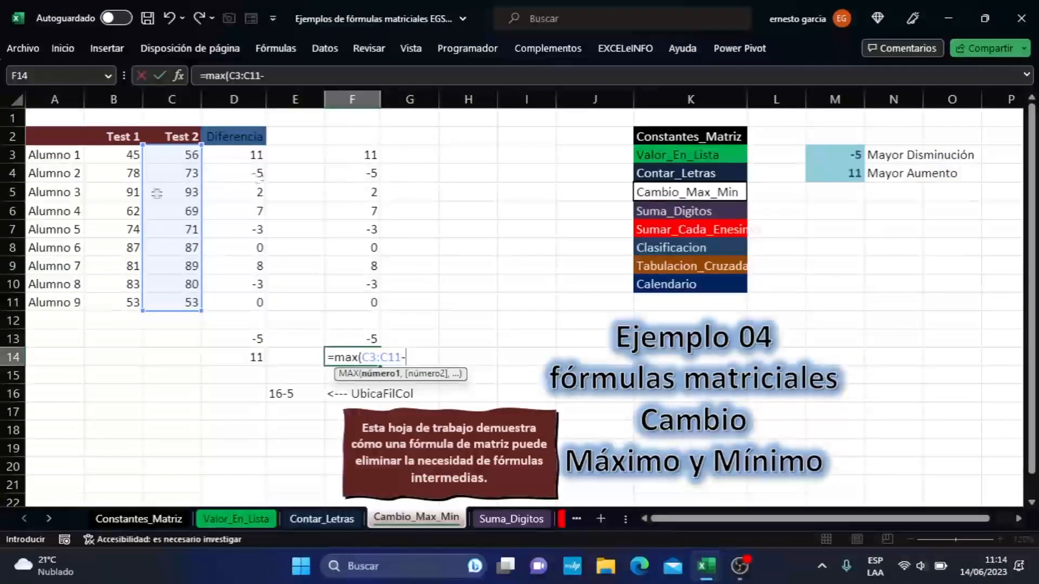
left_click_drag(124, 158, 122, 303)
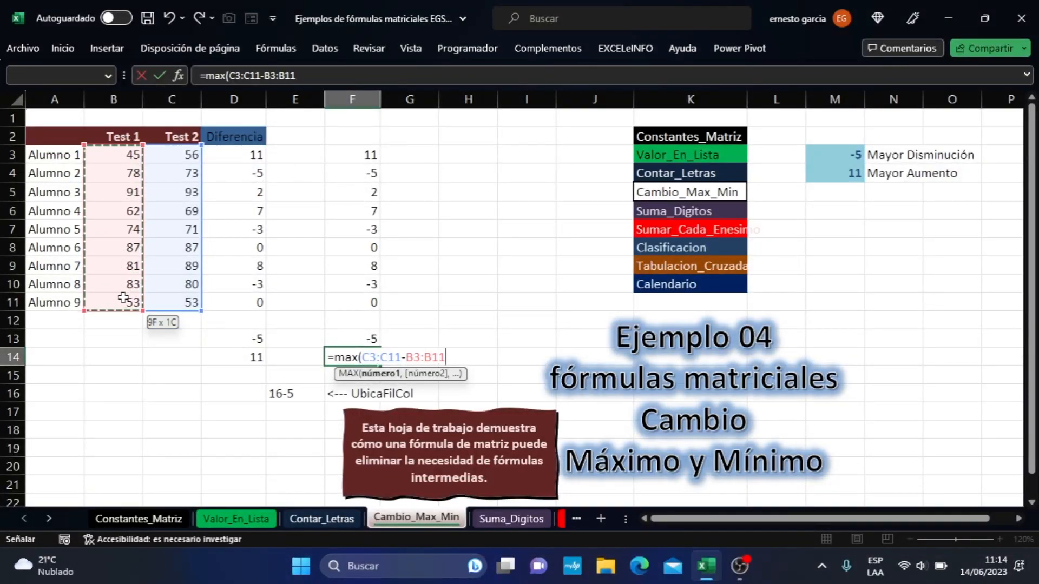
type(")")
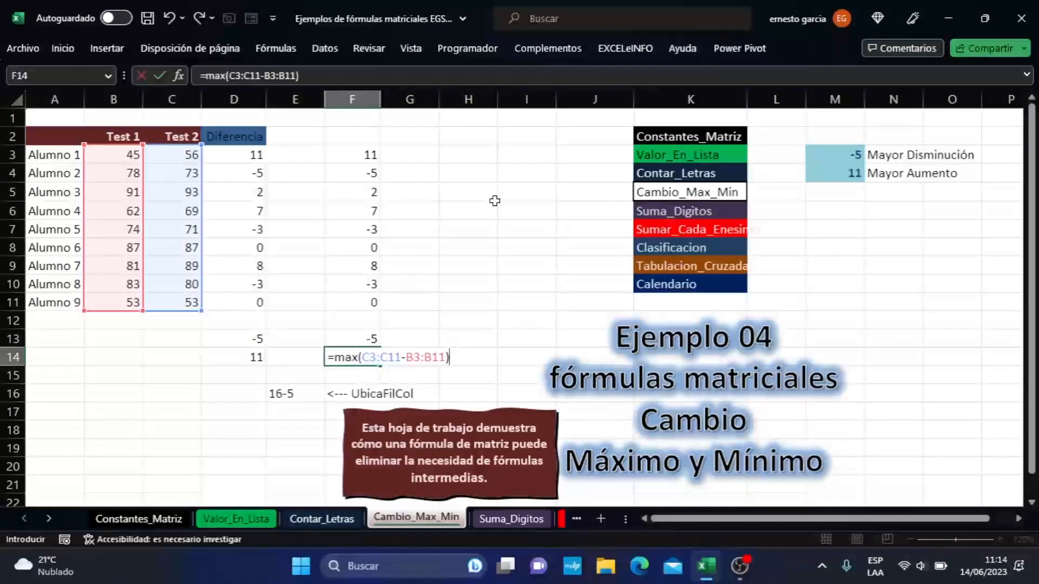
key("Return")
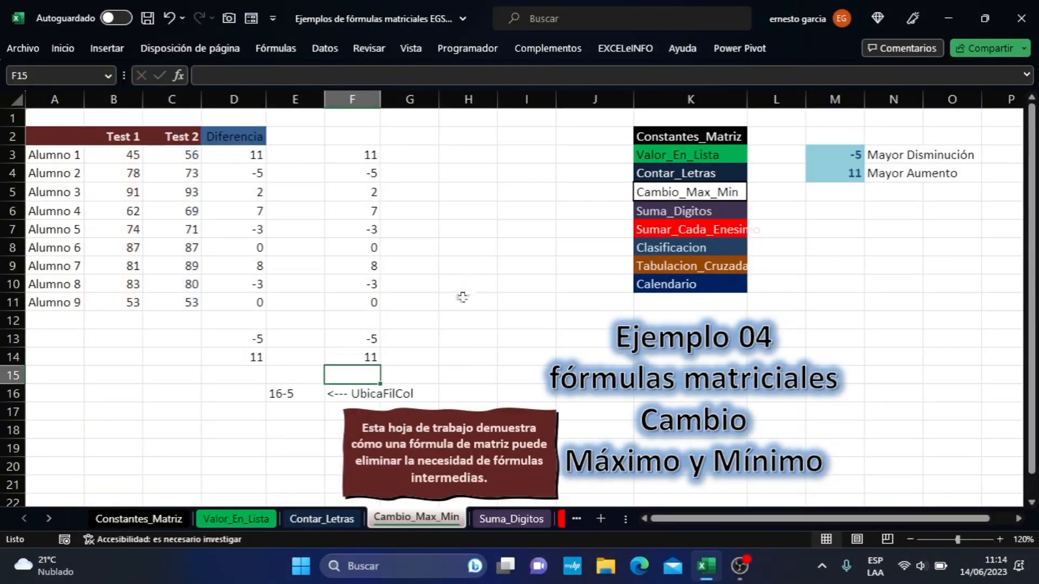
left_click(370, 353)
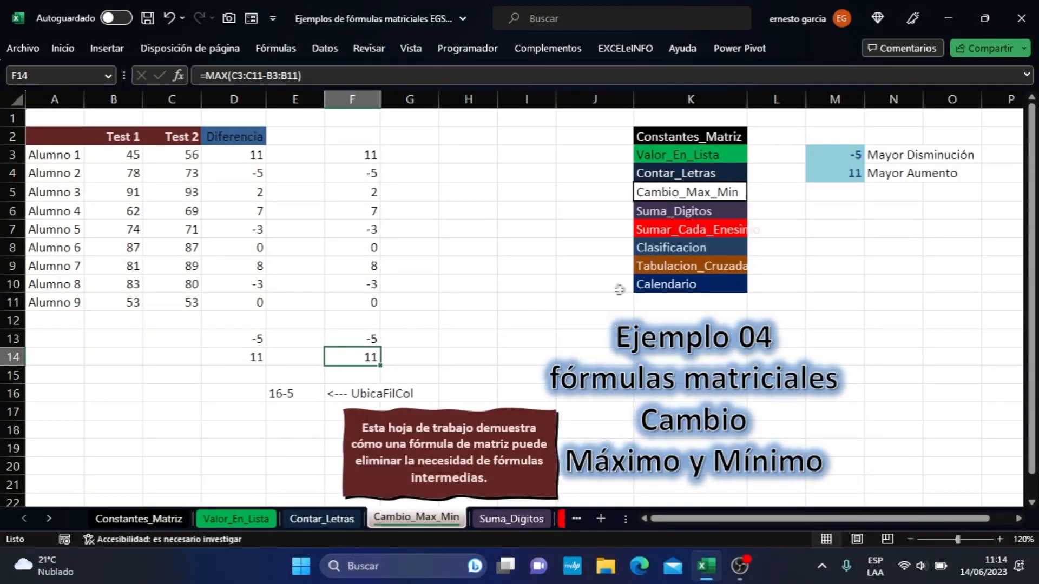
- Enter the heading "Versiones Anteriores" in B15
left_click(130, 381)
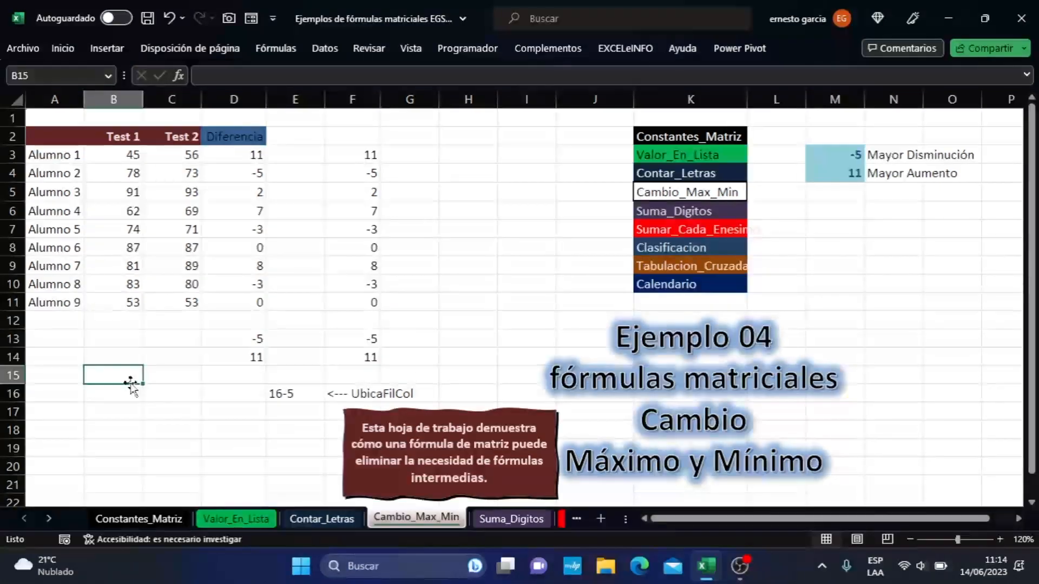
type("Versiones Anteriorie")
key("BackSpace")
key("BackSpace")
type("es")
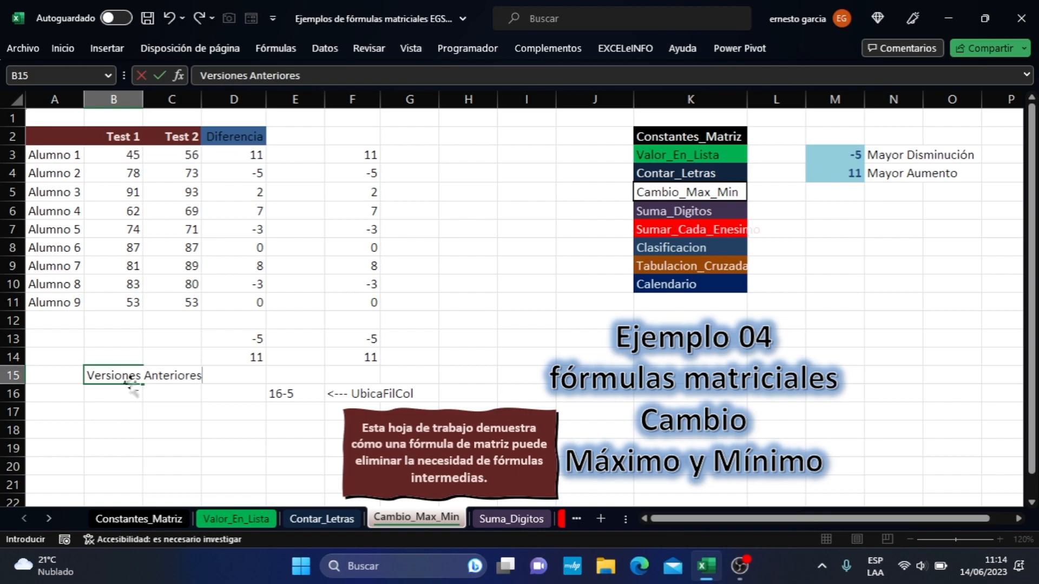
key("Return")
- List the array-entry keys Ctrl, Shift and Enter in B16, B17 and B18 under the heading
type("Ctrl")
key("Return")
type("Shi")
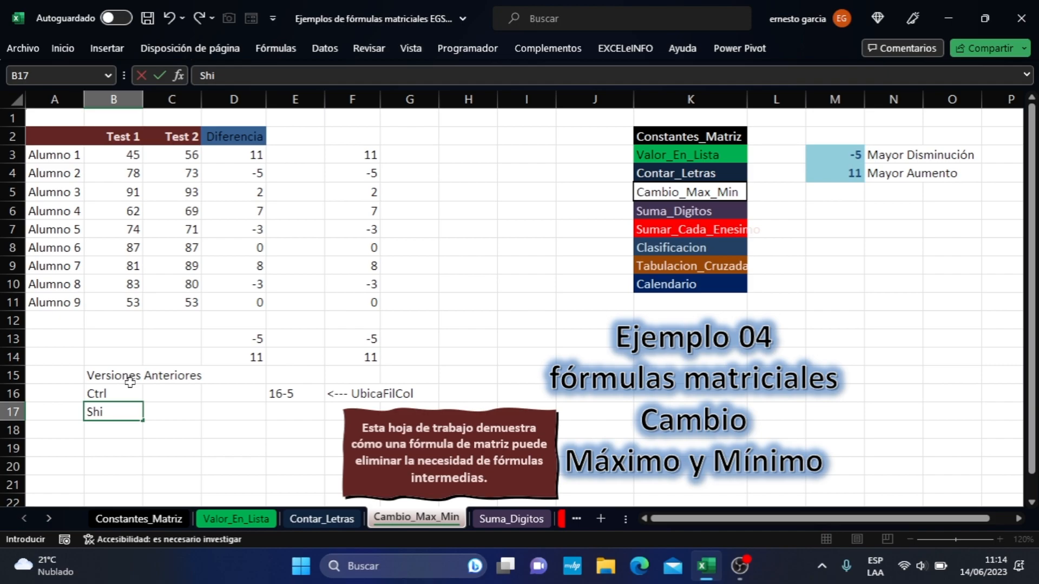
type("ft")
key("Return")
type("Enter")
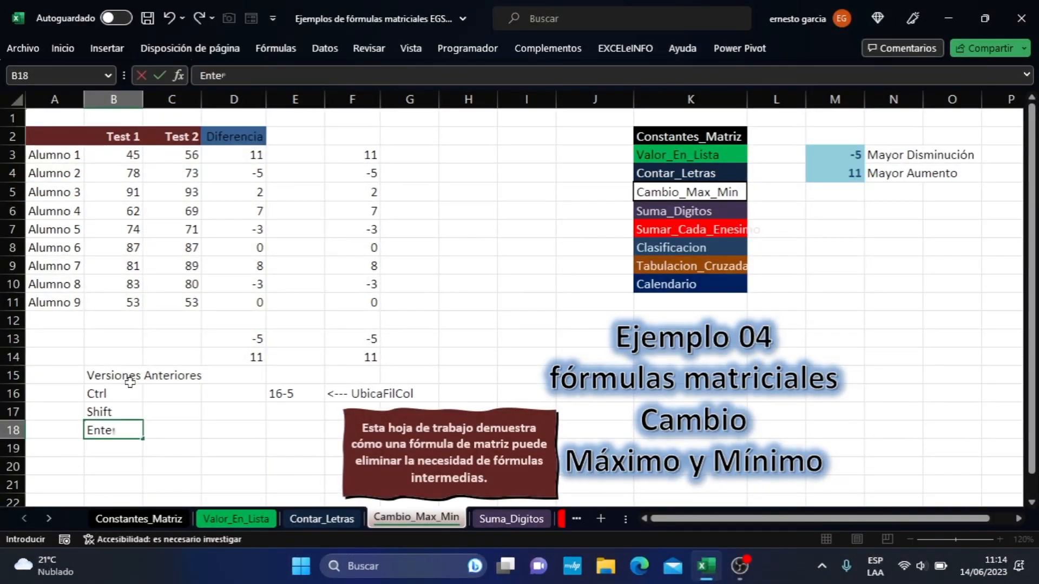
key("Return")
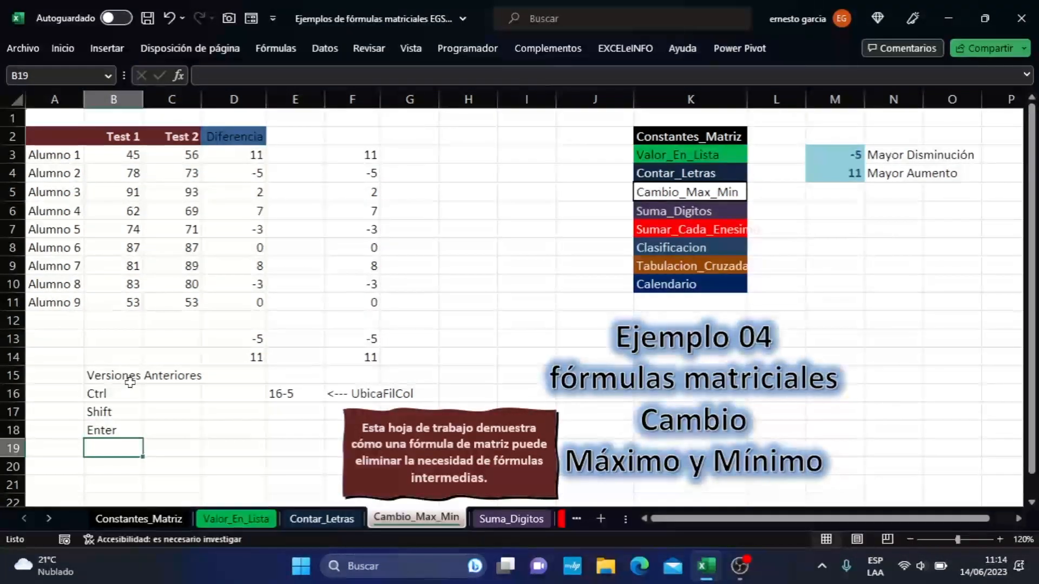
- Enter the label "Version 365" in B20, leaving B19 blank
key("Return")
type("Version 365")
key("Return")
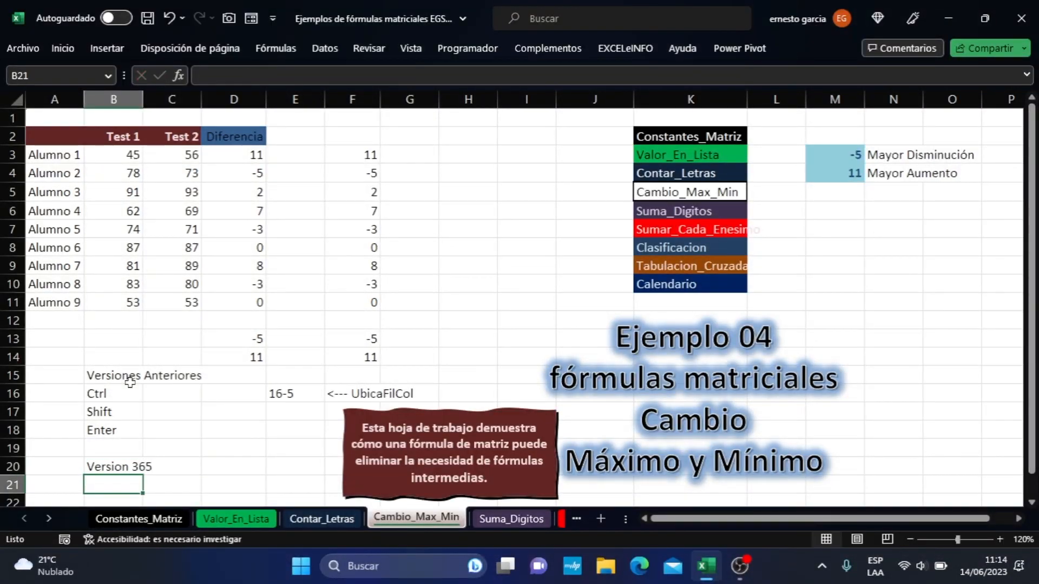
- Review the minimum and maximum formulas in F13 and F14 and the UbicaFilCol formula in E16
left_click(346, 386)
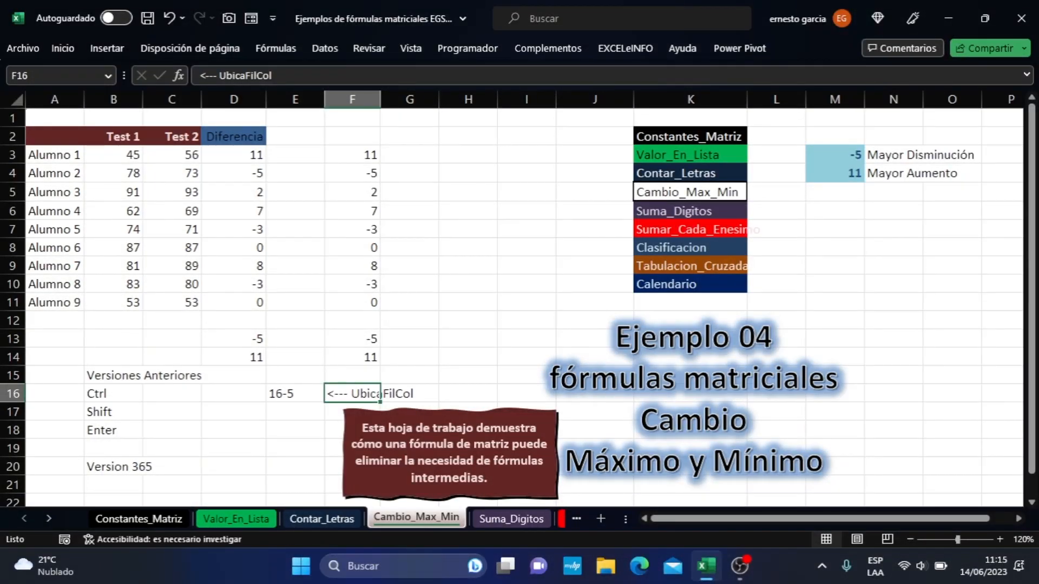
left_click(276, 48)
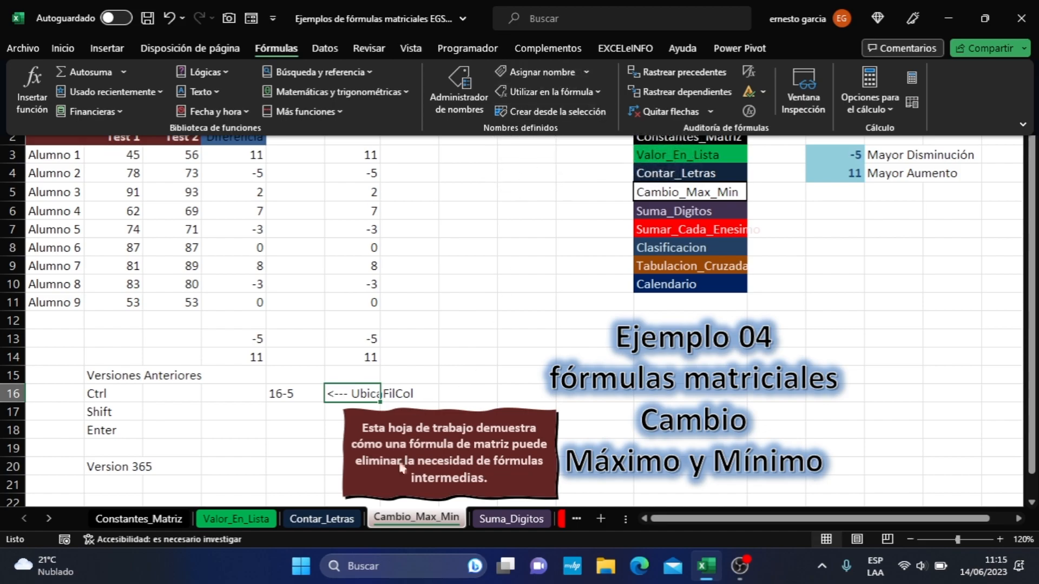
left_click(360, 338)
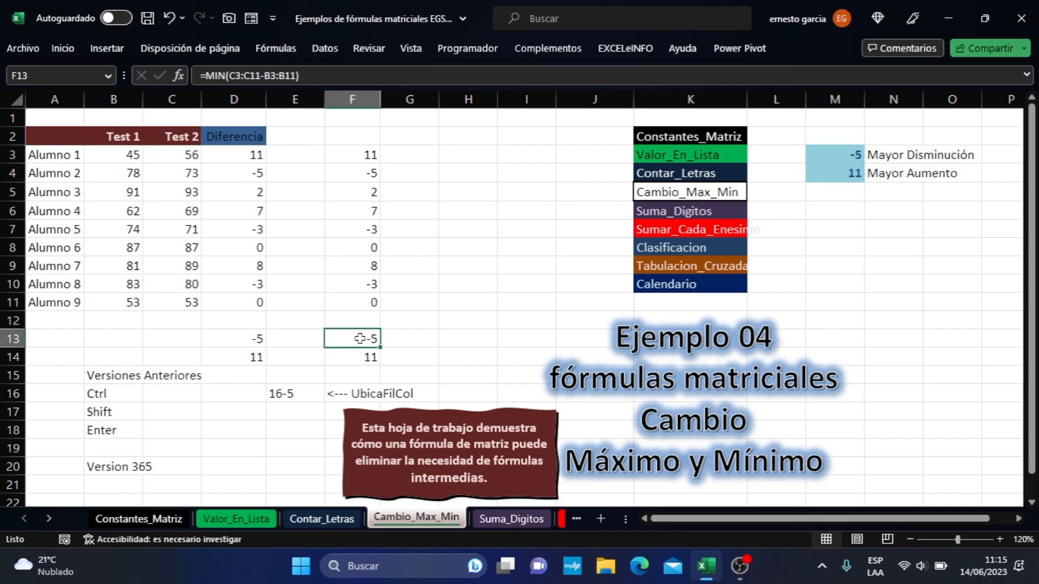
left_click(361, 354)
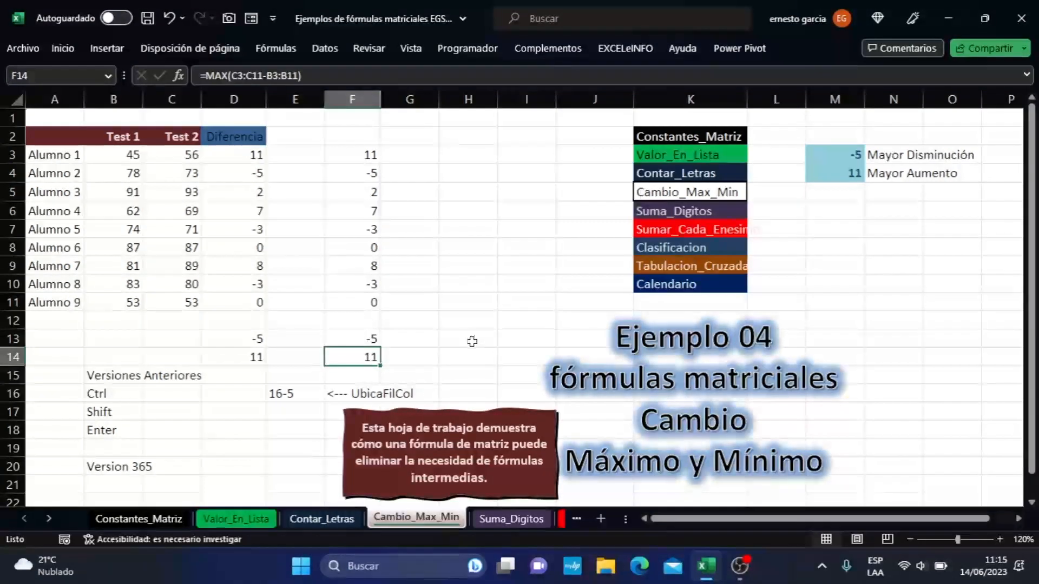
left_click(277, 395)
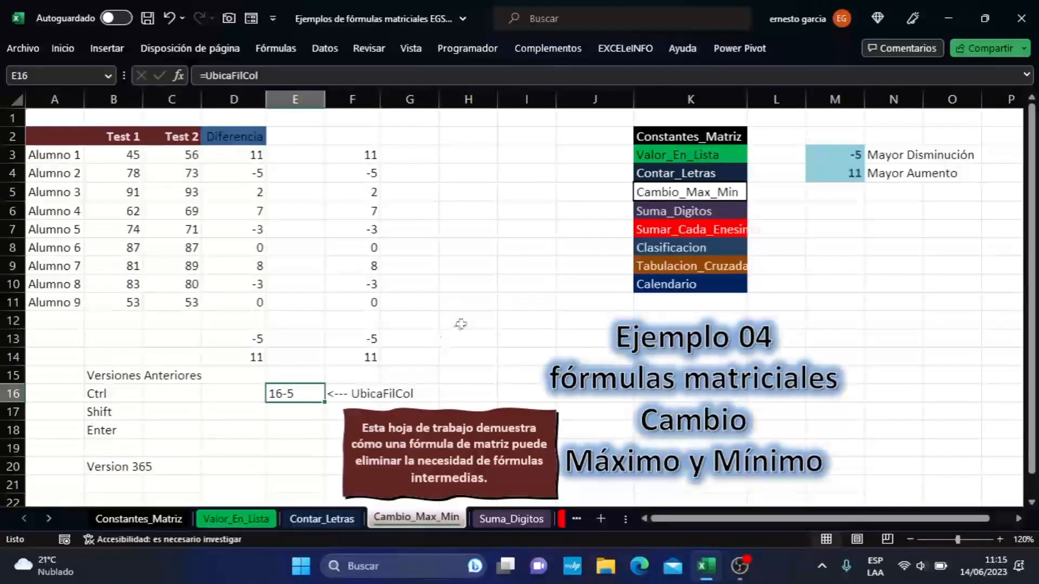
- Enter the named formula =UbicaFilCol in N9 to return that cell's row and column numbers
left_click(887, 267)
type("=b")
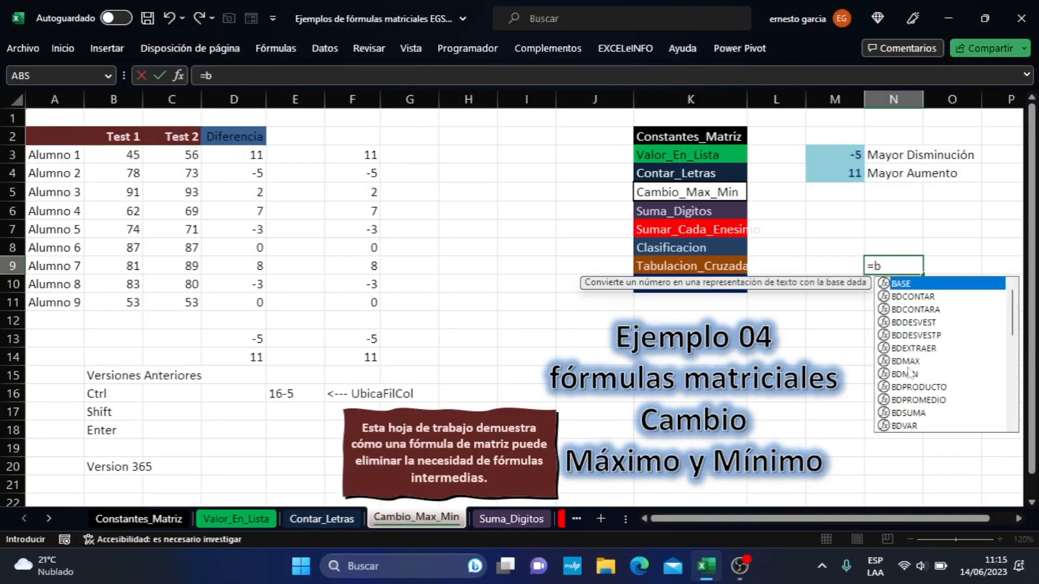
key("BackSpace")
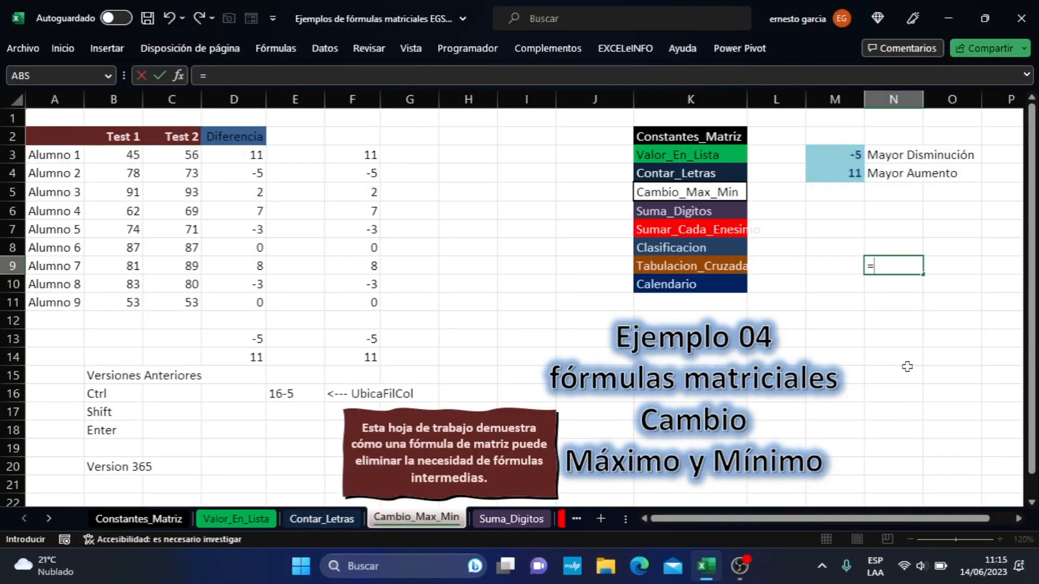
type("Ubica")
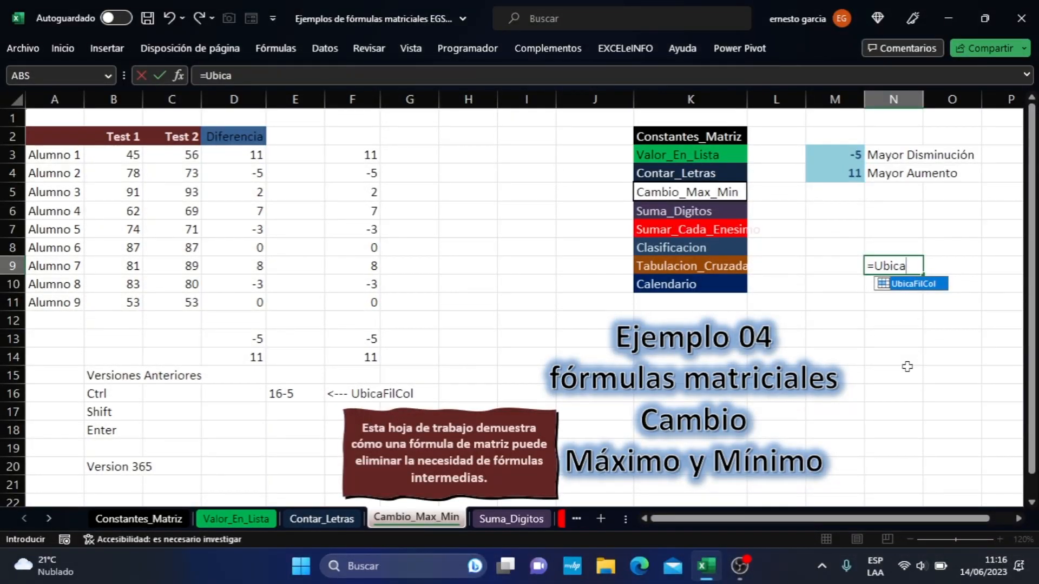
type("FilCol")
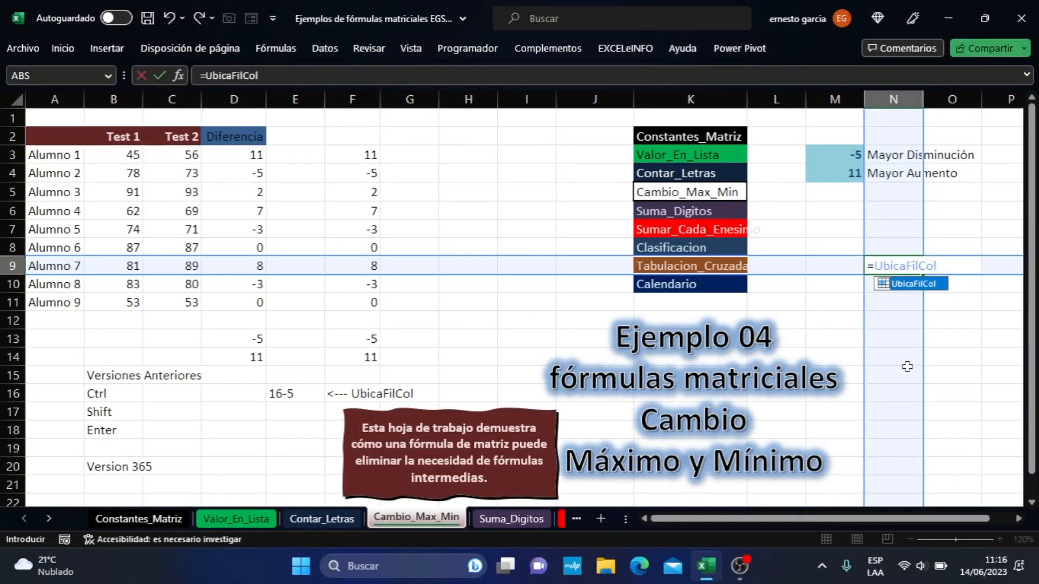
key("Return")
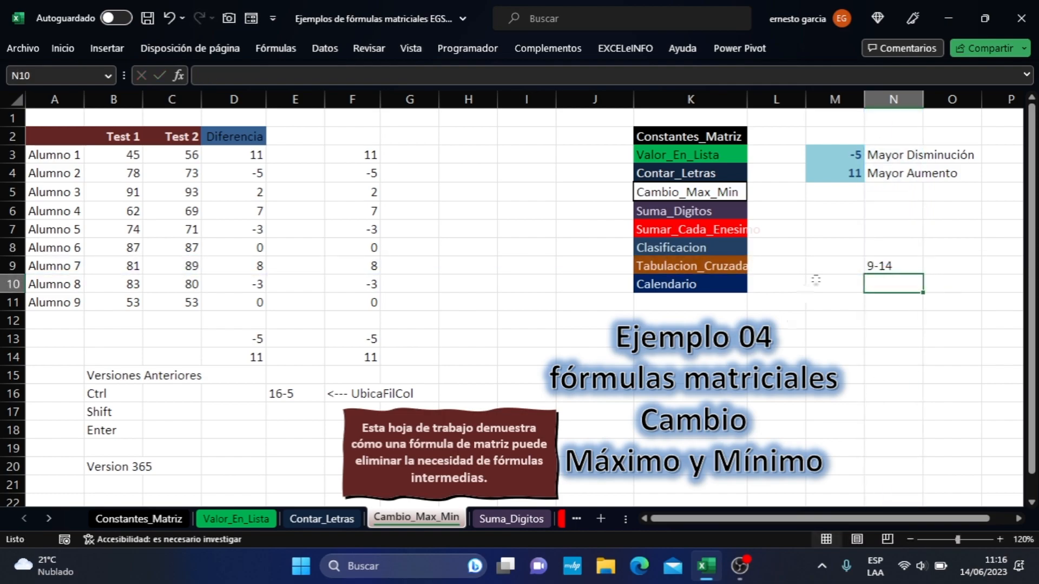
- With N9 selected, inspect the definition of the UbicaFilCol name in the Name Manager
left_click(884, 265)
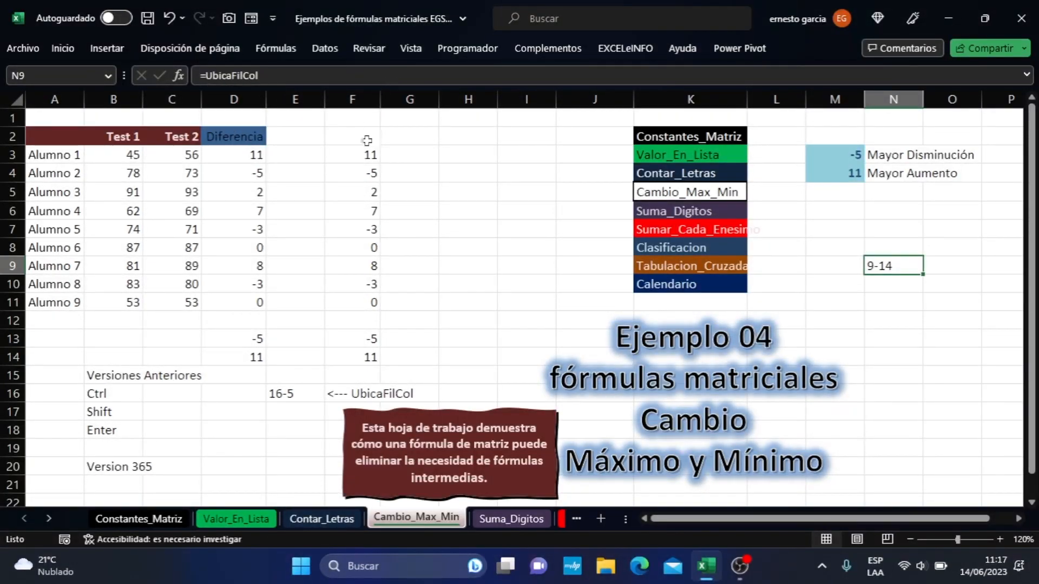
left_click(268, 49)
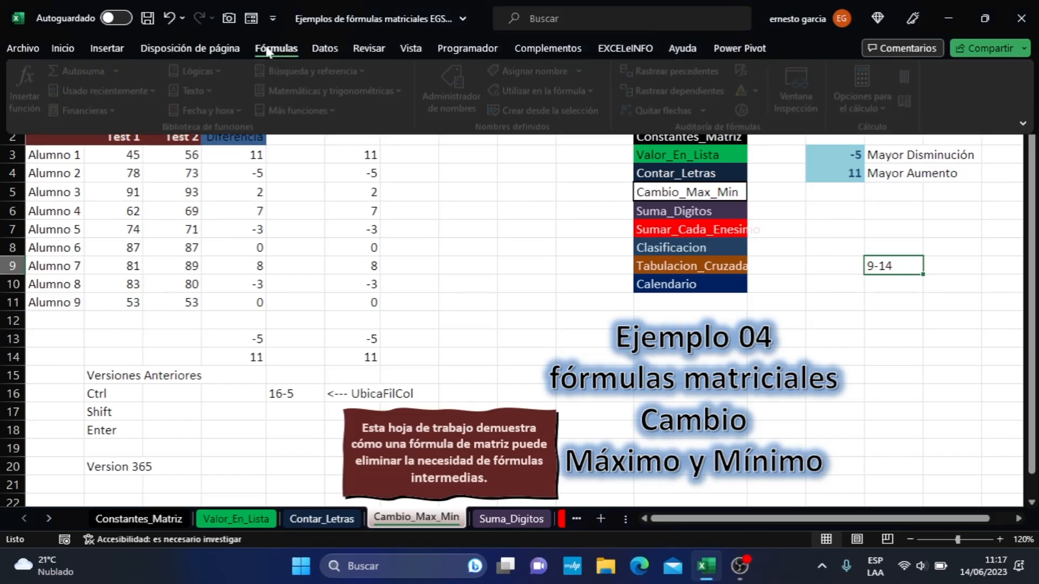
left_click(456, 107)
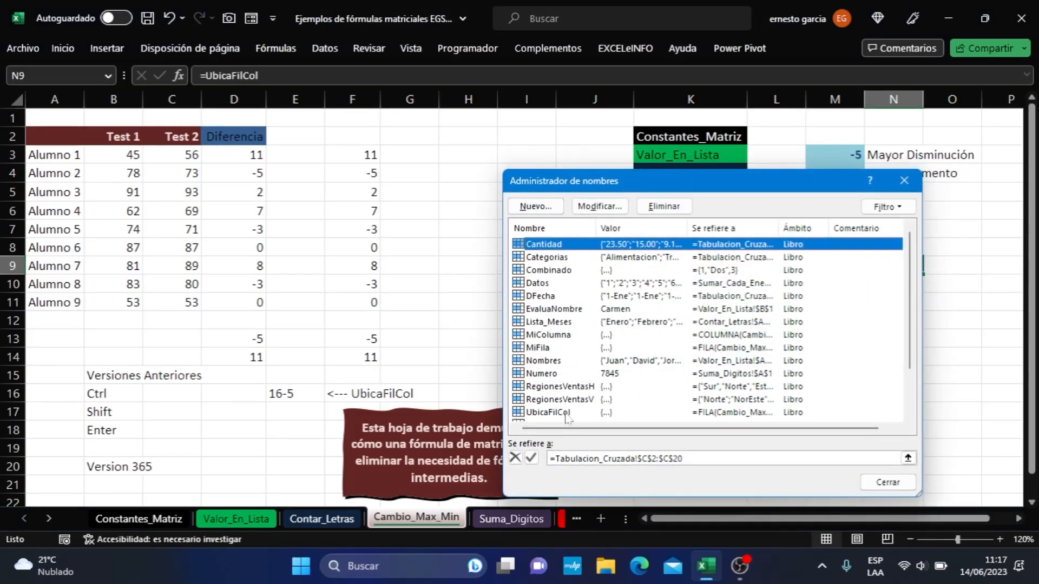
left_click(637, 414)
left_click(600, 206)
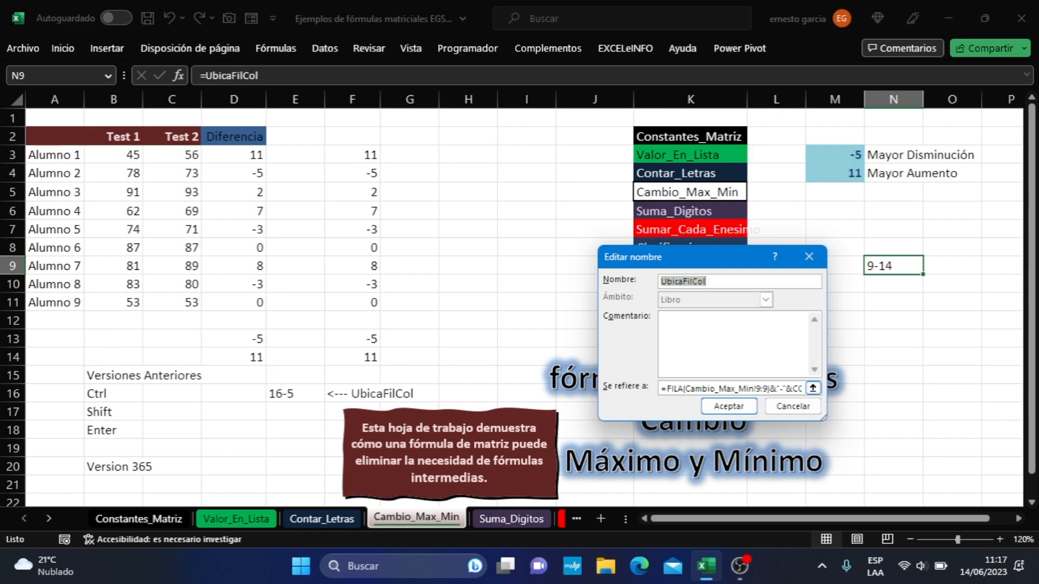
key("Tab")
key("Tab")
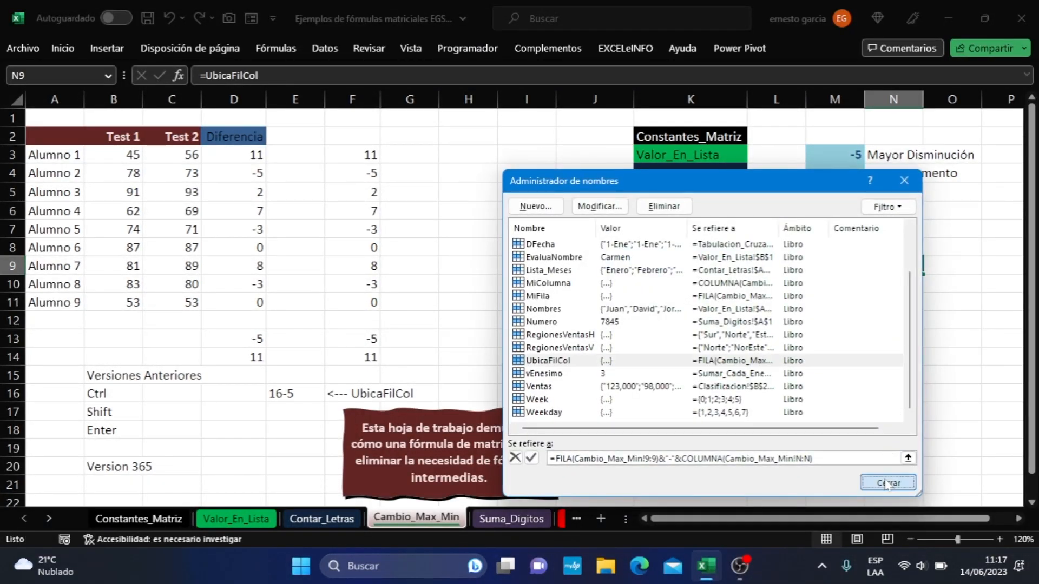
- Close the Name Manager and start a new workbook-scope name called UbicaFC with cell N16 selected
left_click(901, 483)
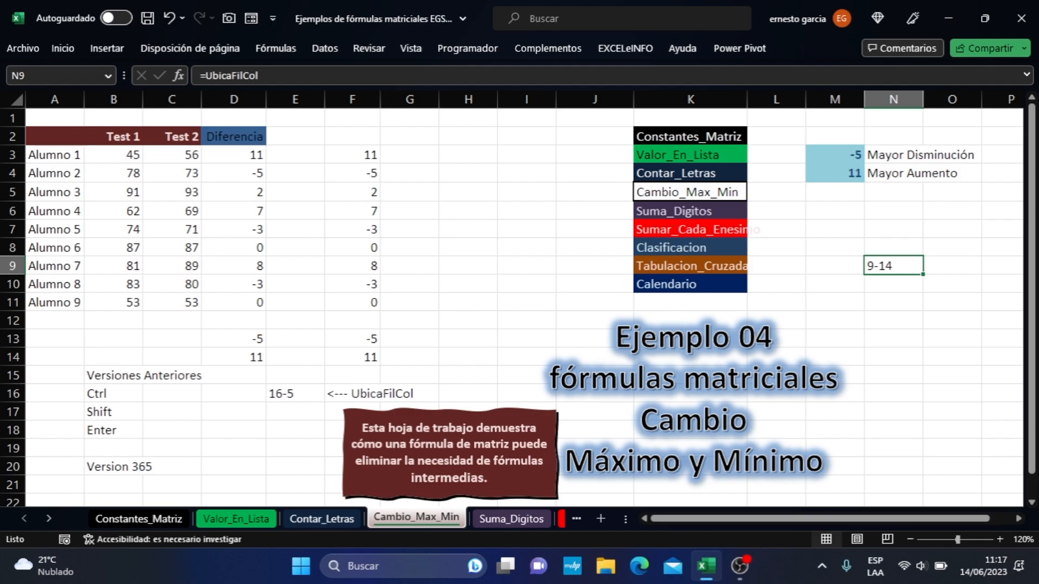
left_click(900, 396)
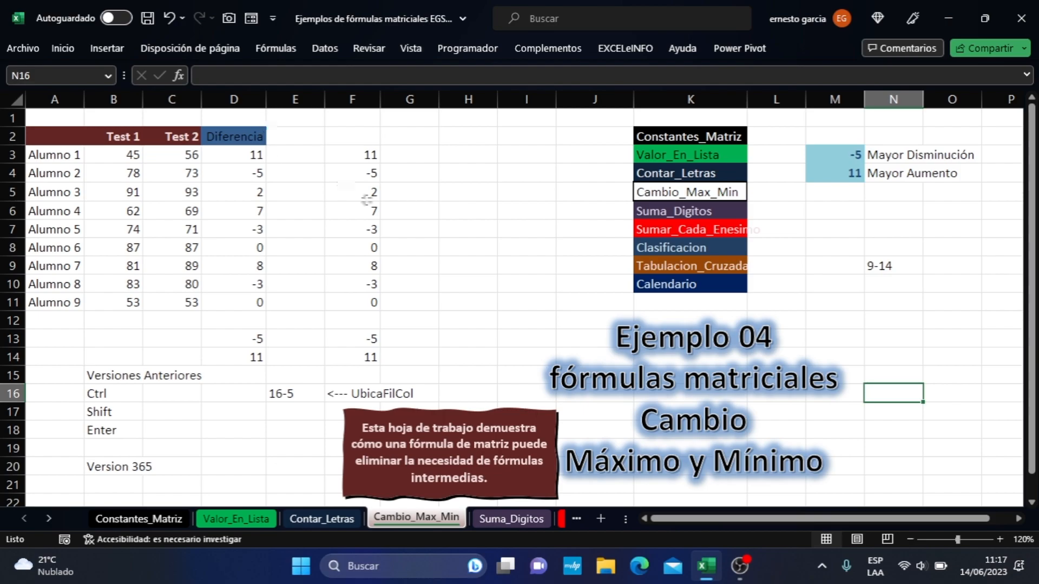
left_click(289, 51)
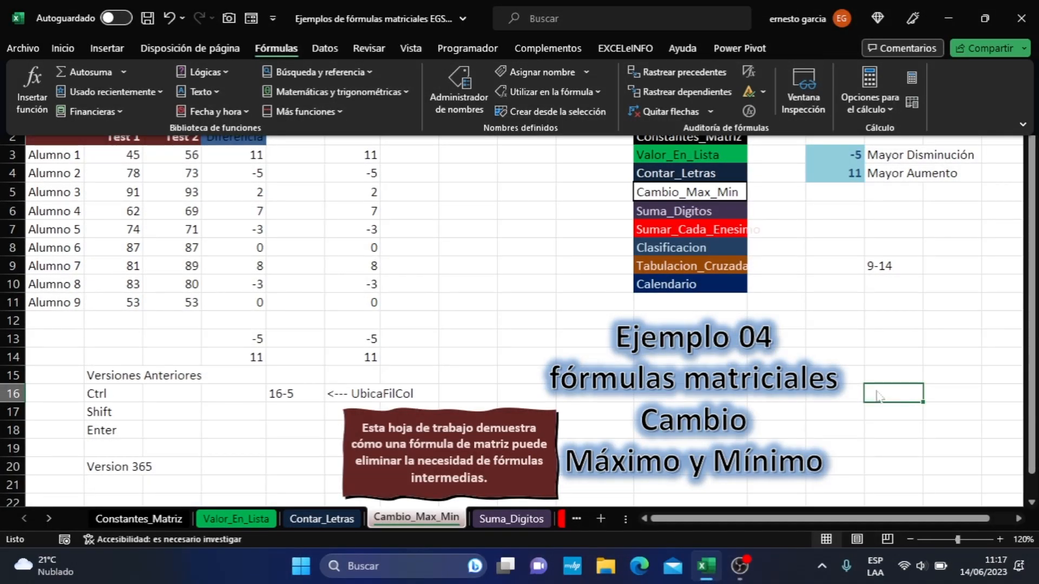
left_click(563, 74)
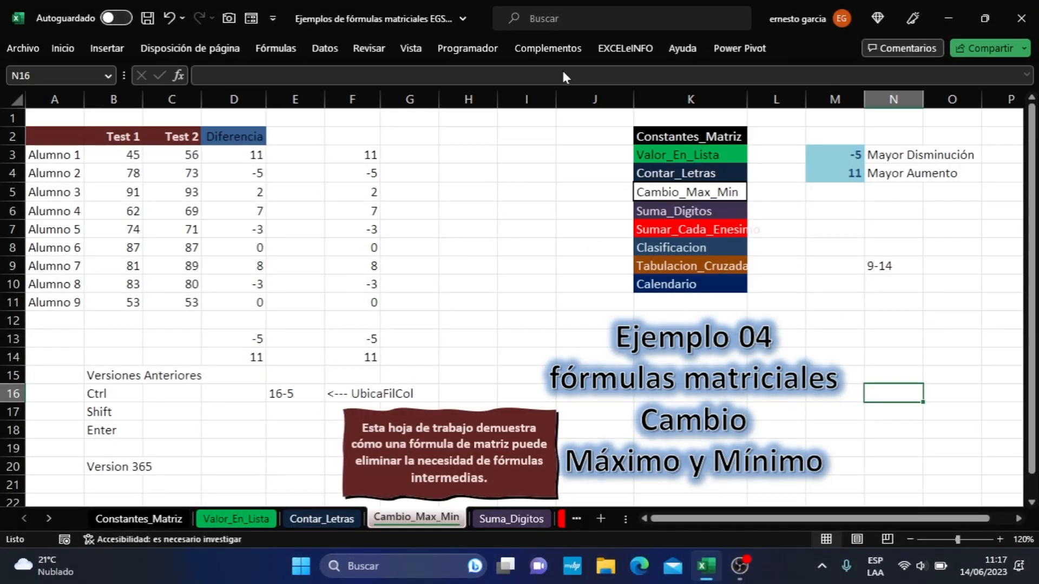
type("U")
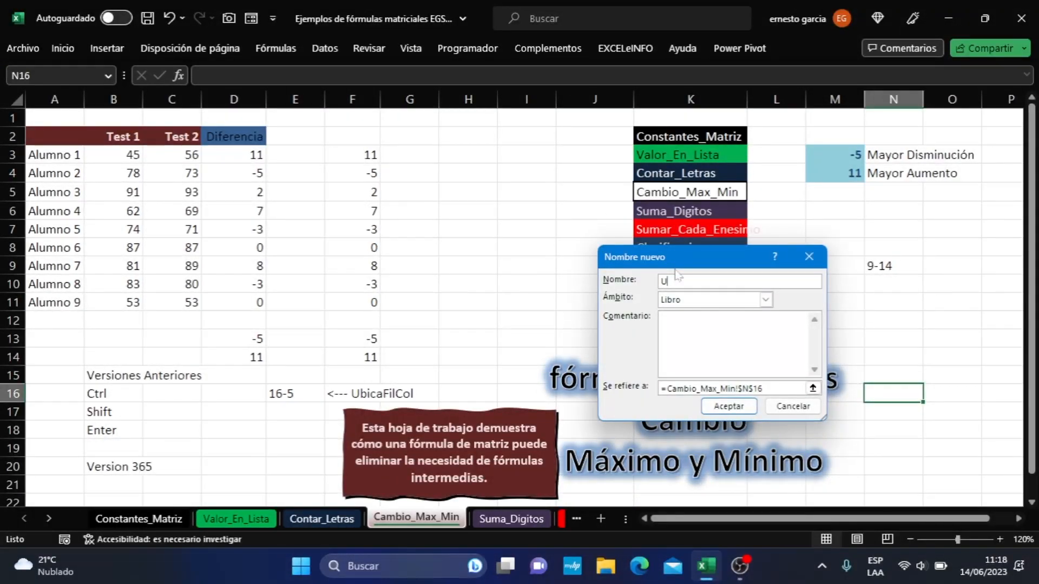
type("bica")
type("FC")
- Replace the name's reference with the relative row formula =Fila(Cambio_Max_Min!16:16)
left_click_drag(764, 389, 669, 389)
key("BackSpace")
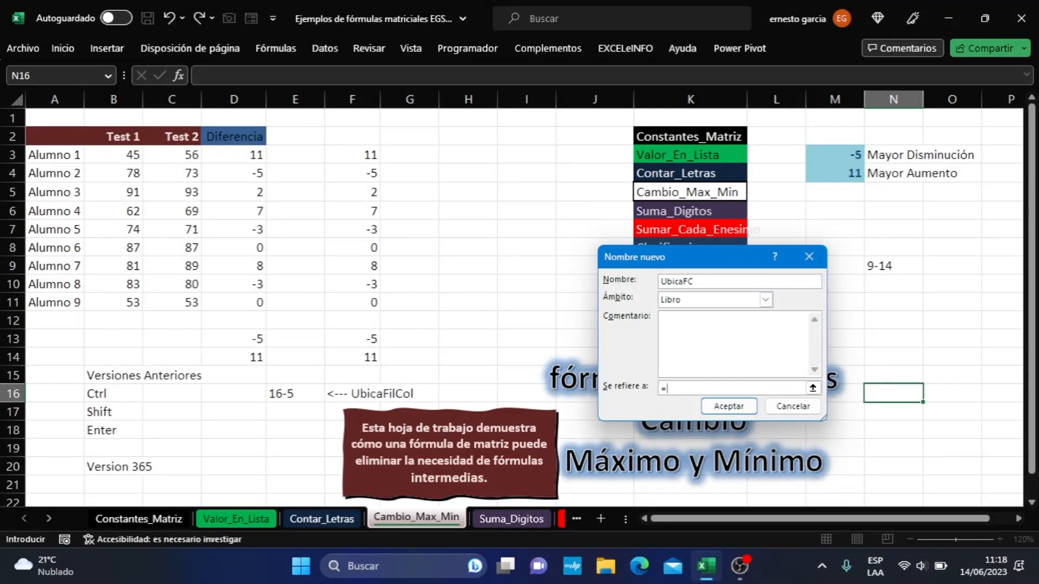
type("Fila(")
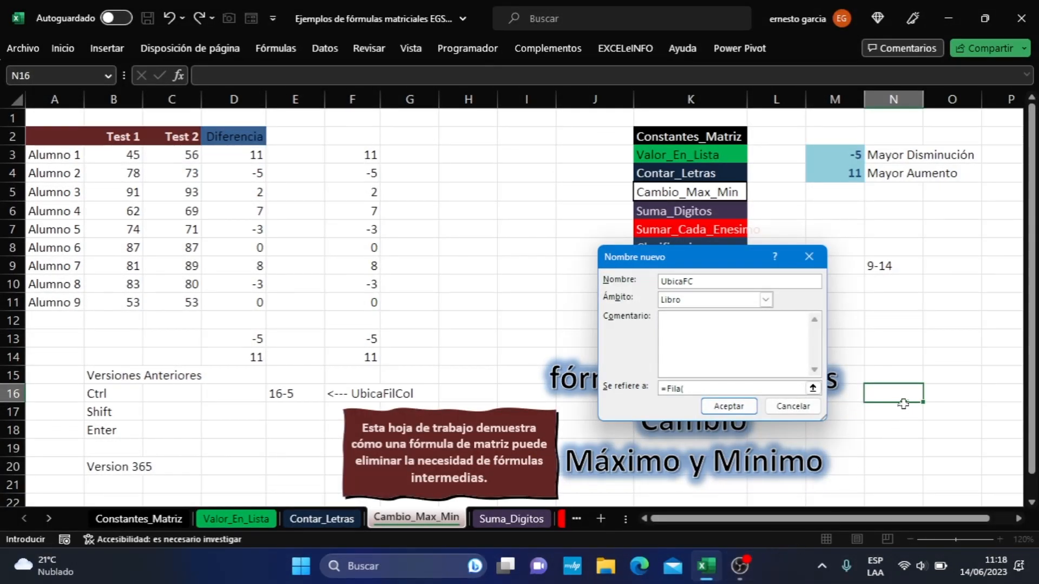
left_click(15, 393)
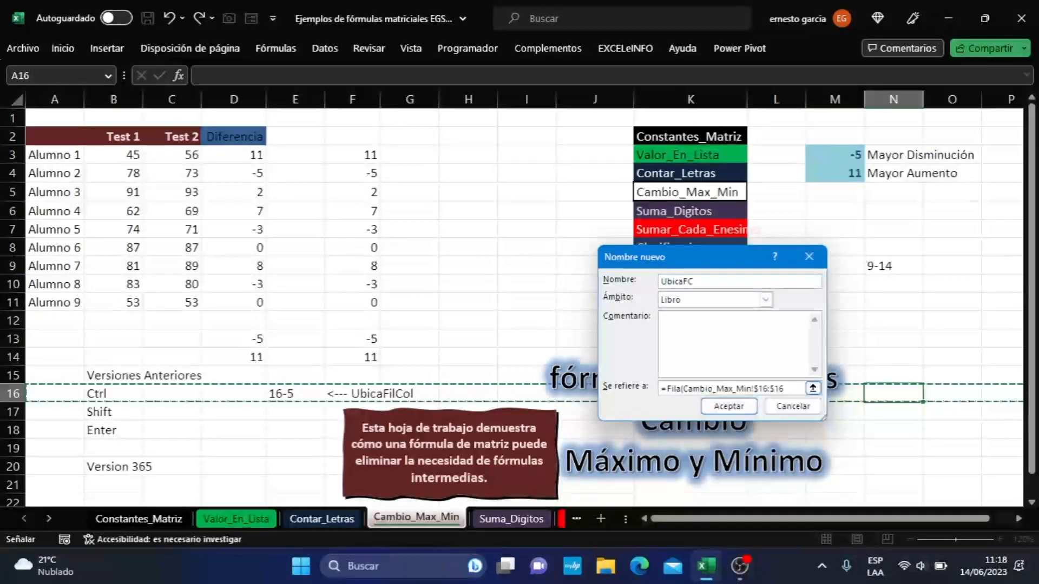
left_click_drag(785, 388, 754, 388)
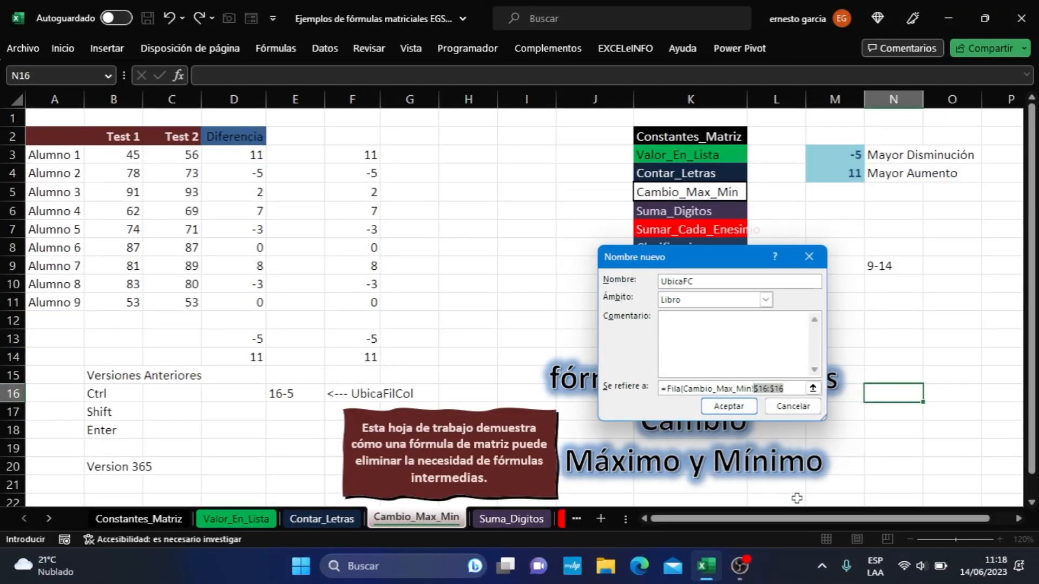
key("F4")
key("End")
type(")&")
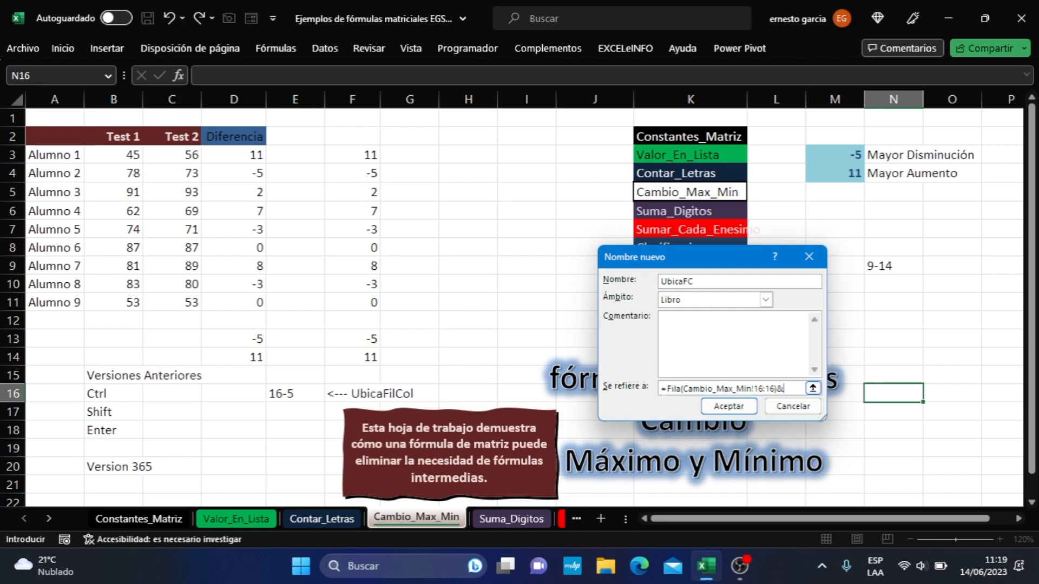
type("\" - \"&")
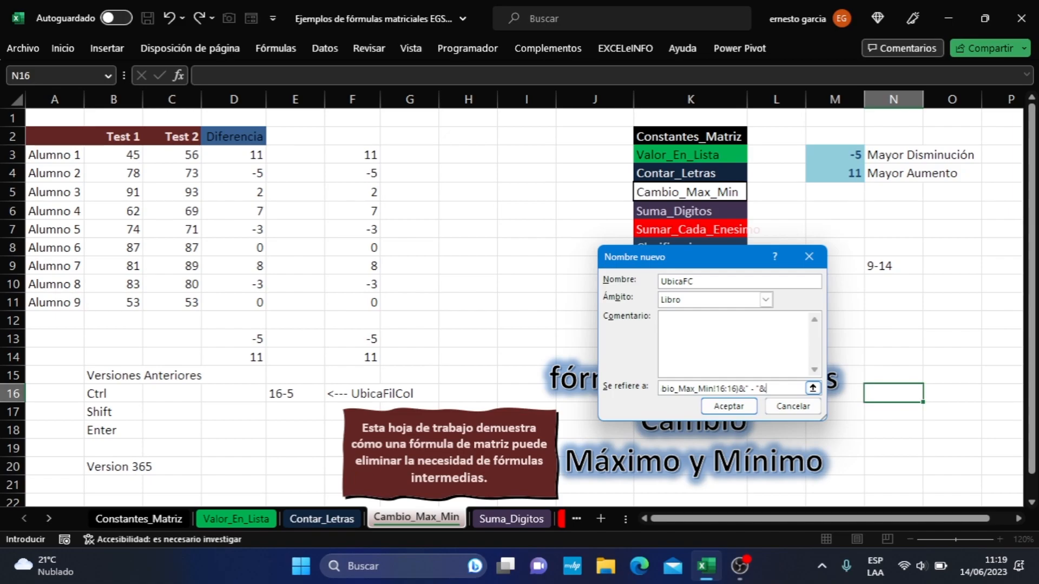
type("Columna(")
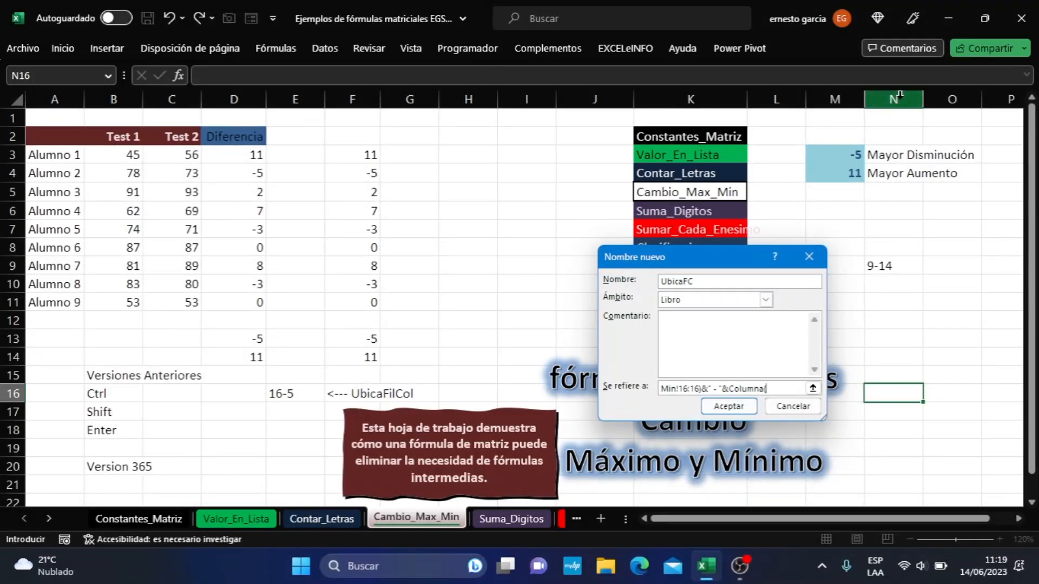
- Complete the Columna argument with a relative reference to column N of Cambio_Max_Min and try to save the name
left_click(898, 99)
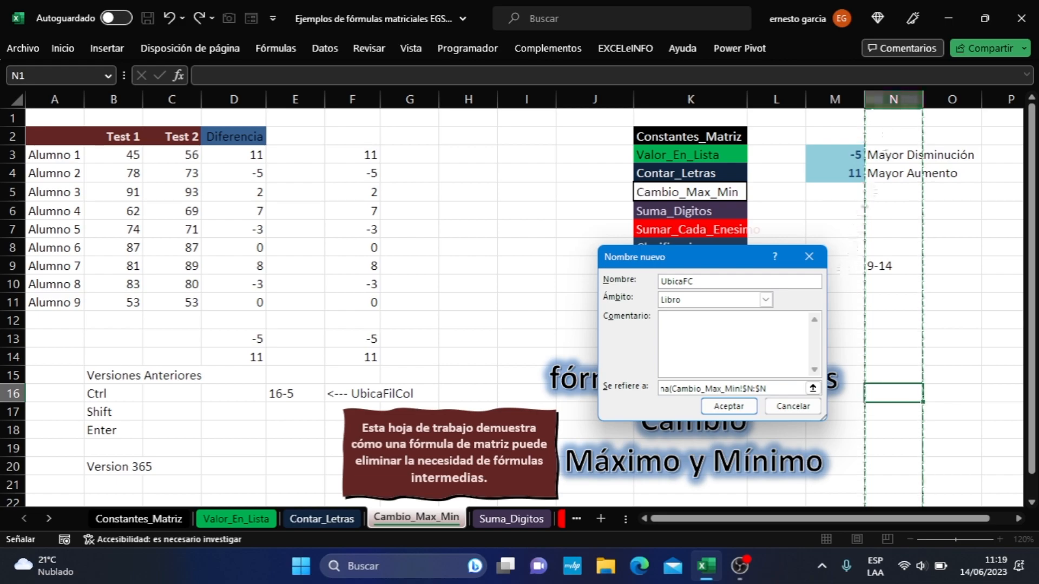
left_click_drag(742, 389, 766, 388)
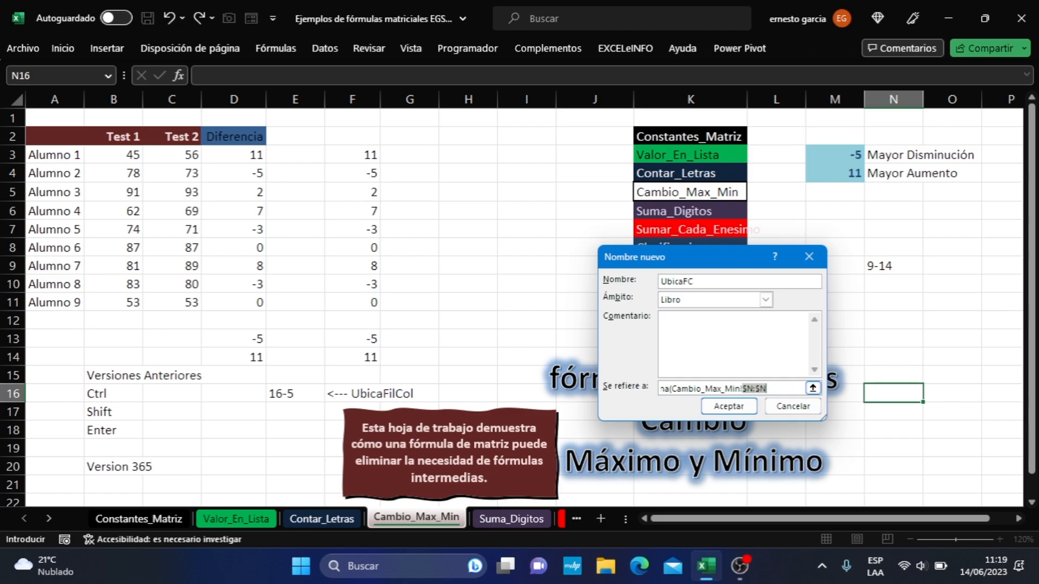
key("F4")
key("BackSpace")
left_click(898, 99)
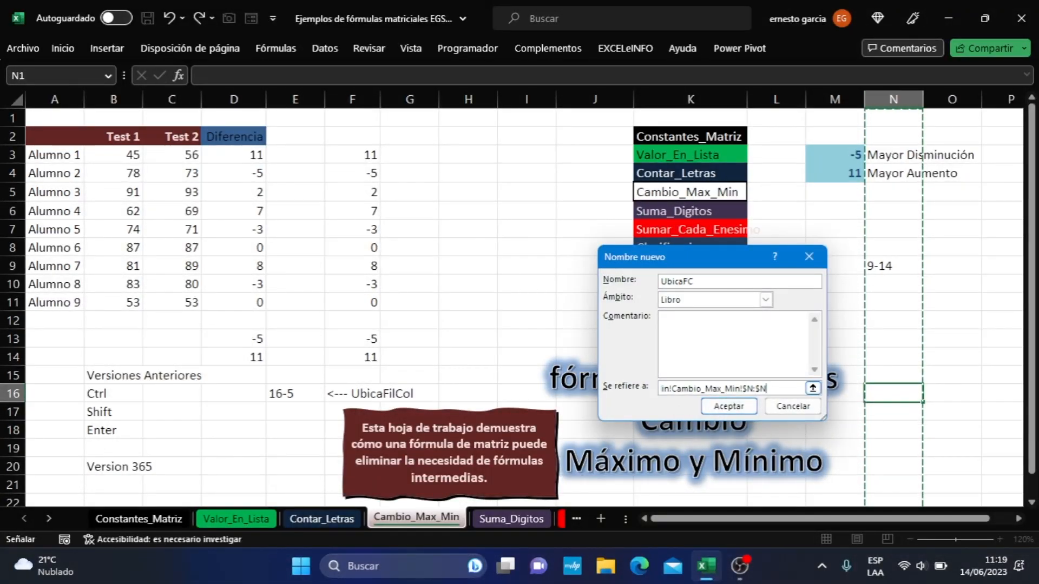
left_click_drag(743, 388, 766, 389)
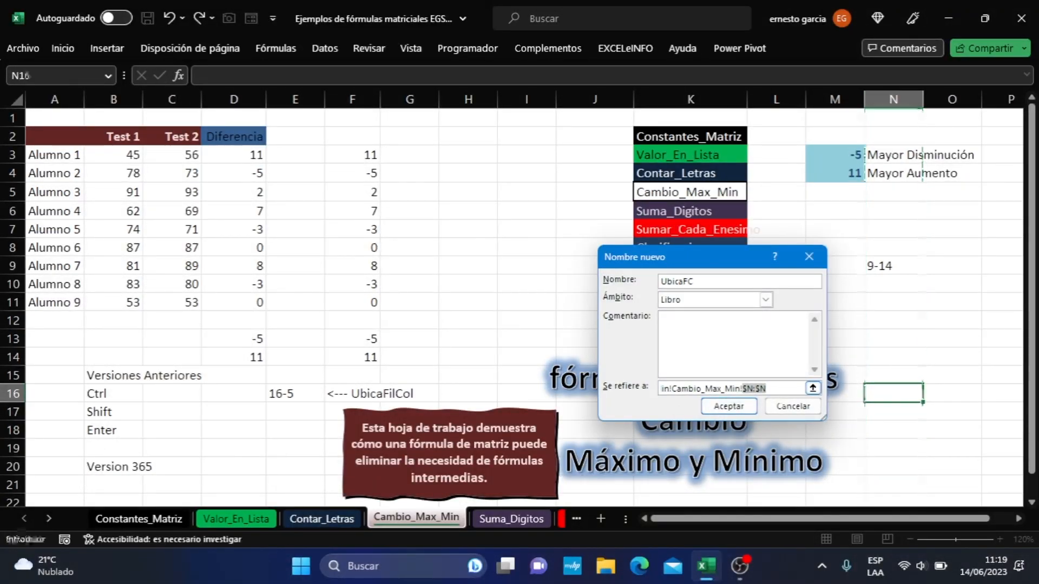
key("F4")
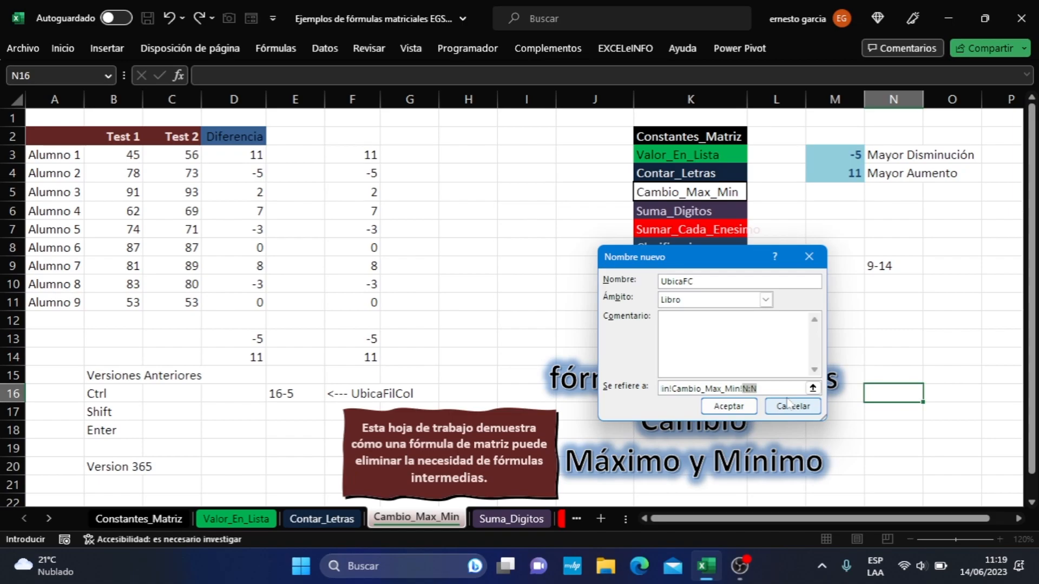
left_click(757, 388)
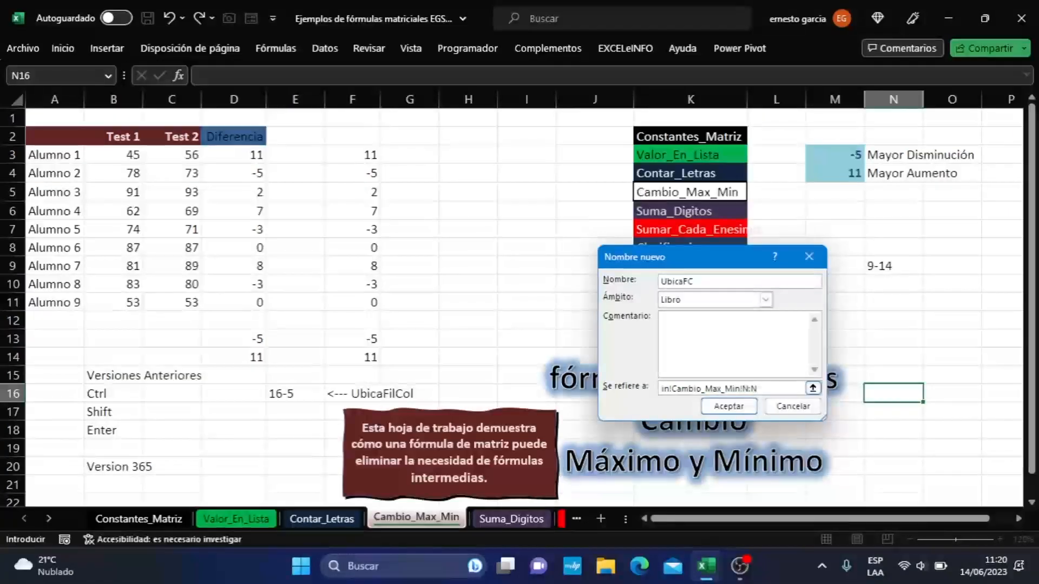
type(")")
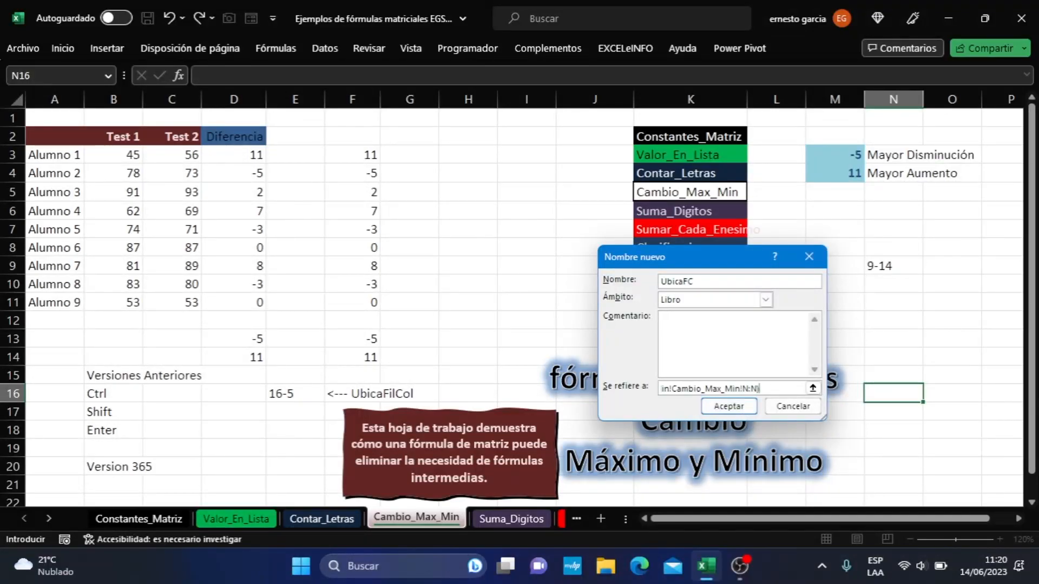
left_click(729, 407)
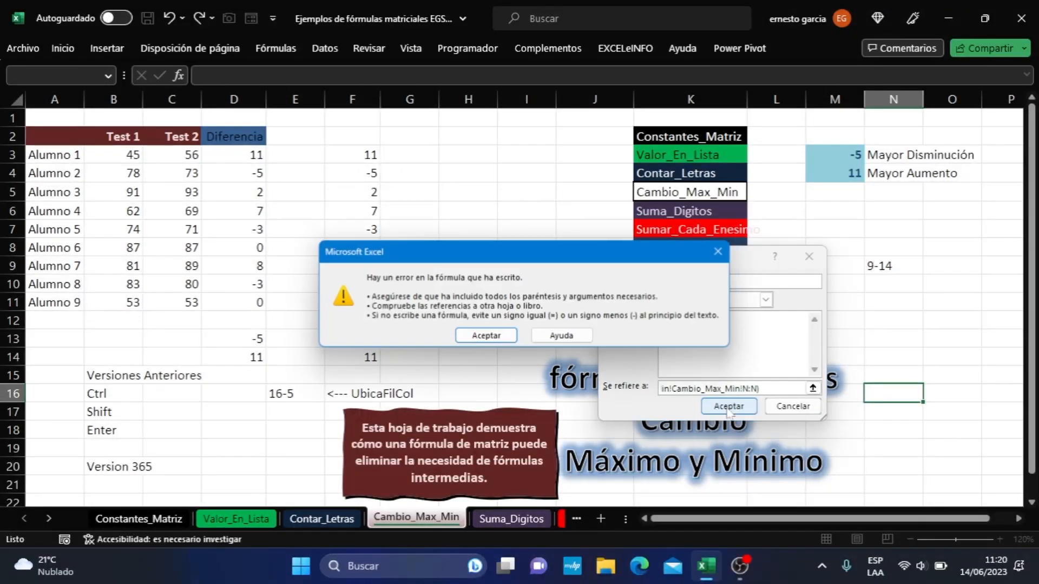
left_click(488, 340)
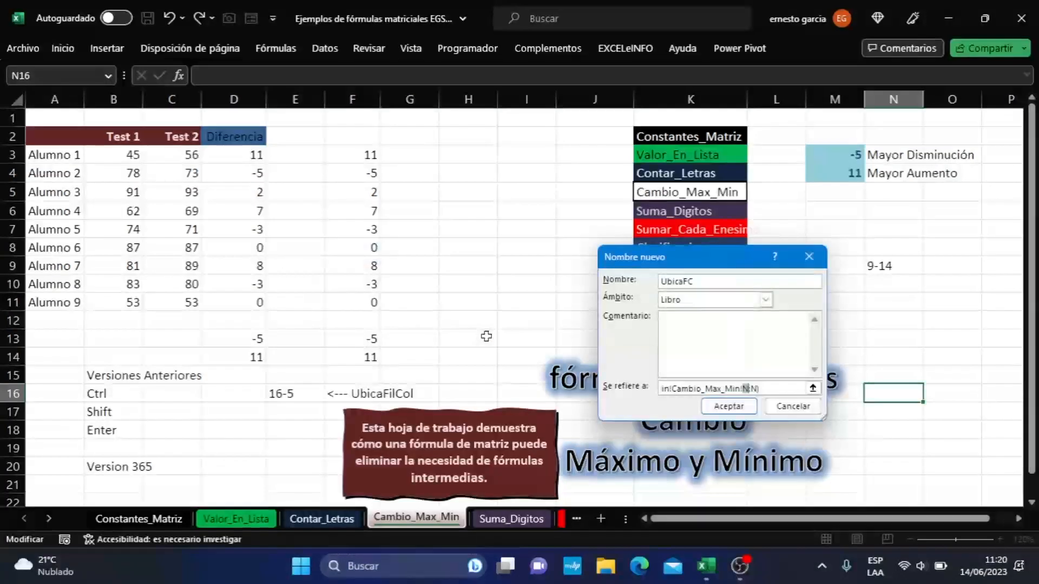
- Remove the duplicated sheet name from the Columna argument so it reads Cambio_Max_Min!N:N, and save the name UbicaFC
left_click_drag(771, 388, 533, 367)
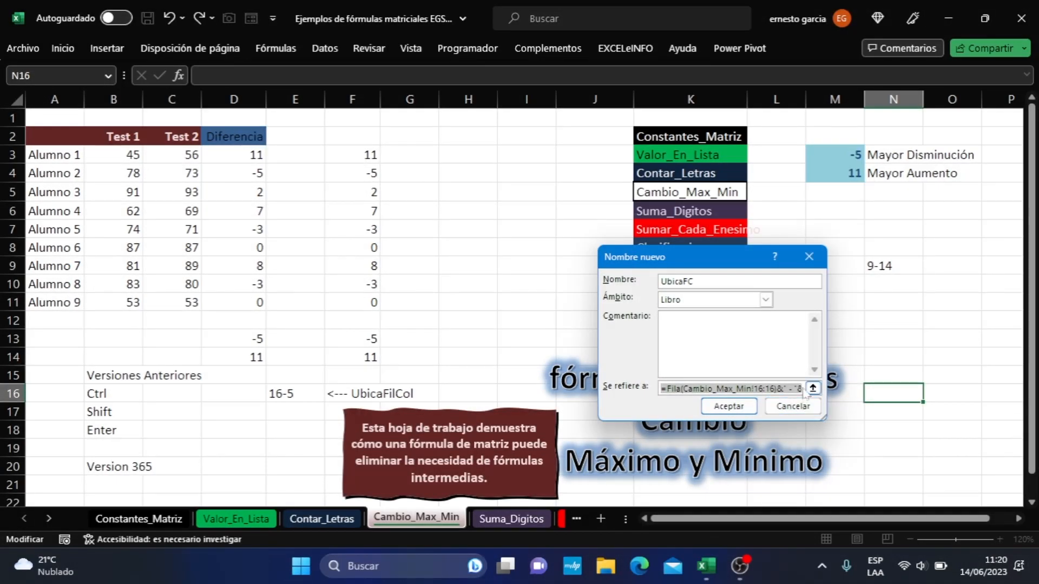
left_click_drag(773, 389, 838, 432)
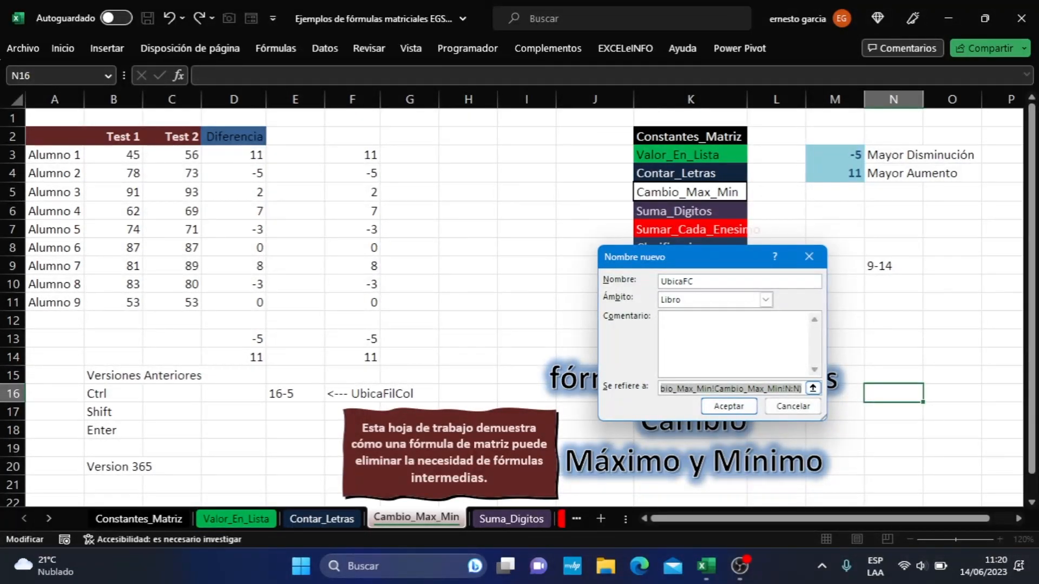
left_click_drag(792, 389, 650, 389)
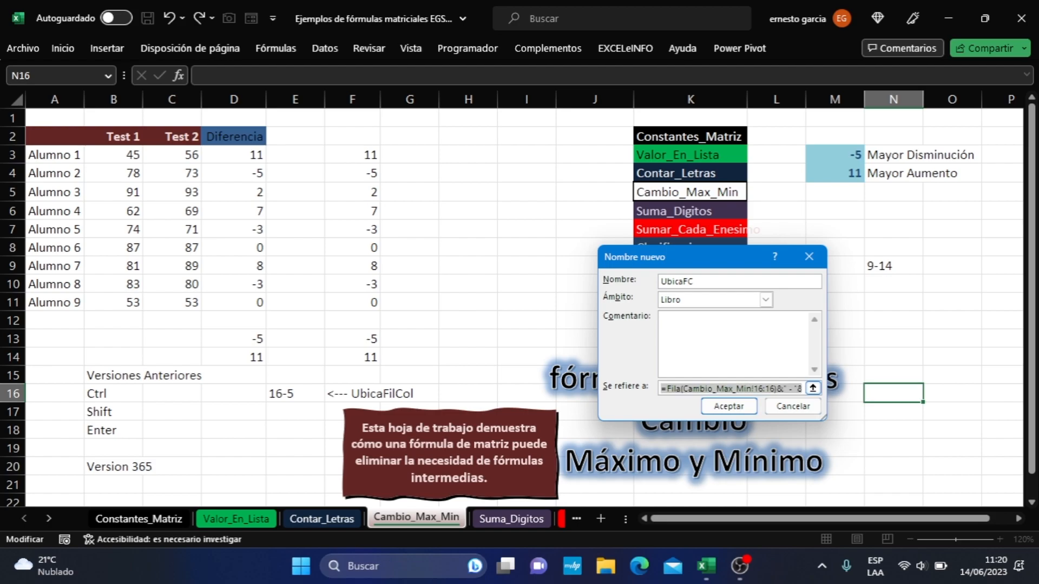
left_click(793, 389)
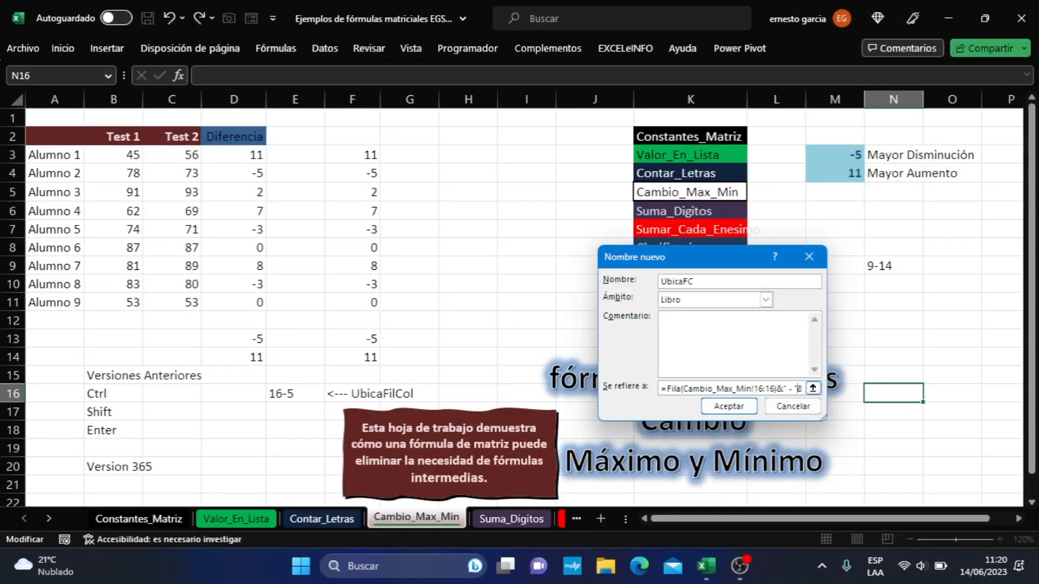
left_click_drag(797, 389, 702, 389)
double_click(701, 389)
double_click(702, 388)
left_click_drag(801, 389, 777, 389)
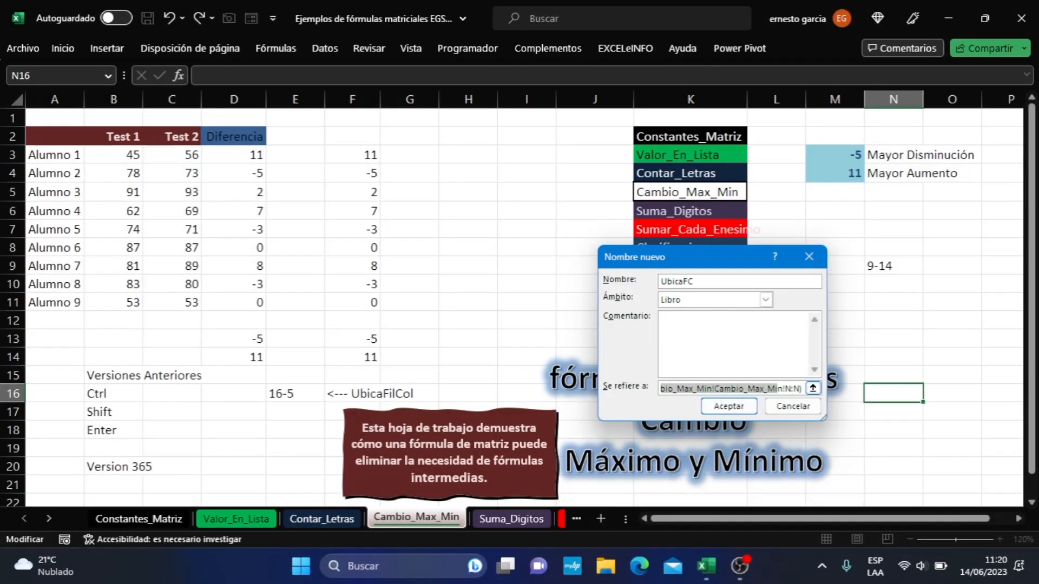
left_click(778, 388)
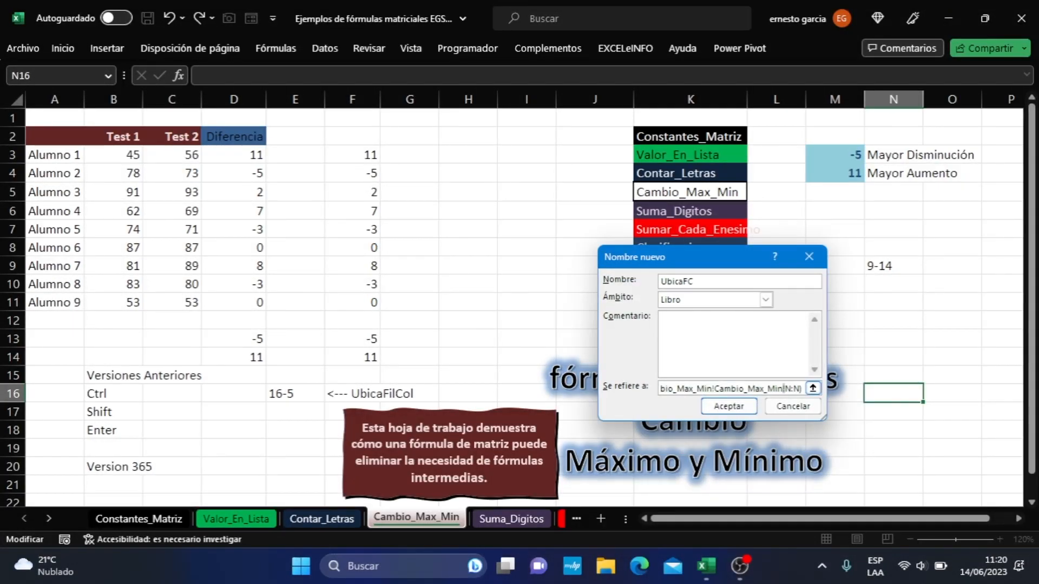
left_click_drag(784, 389, 714, 388)
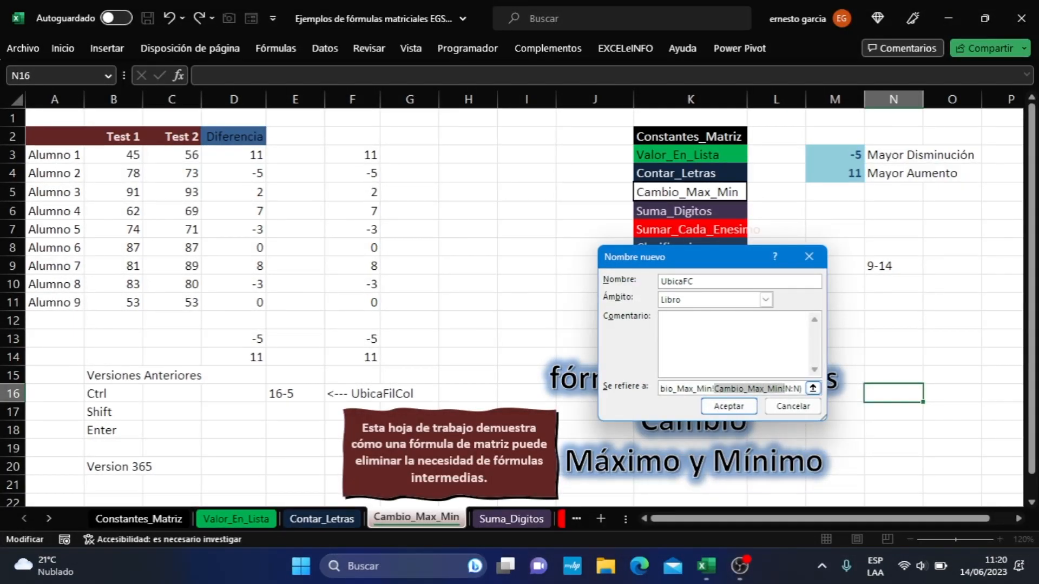
key("Delete")
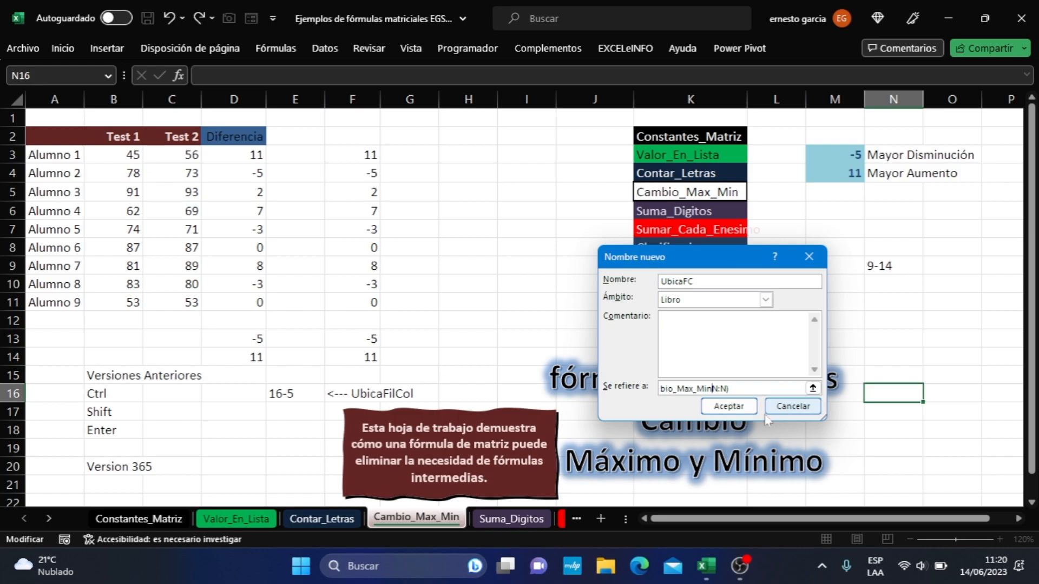
type("!")
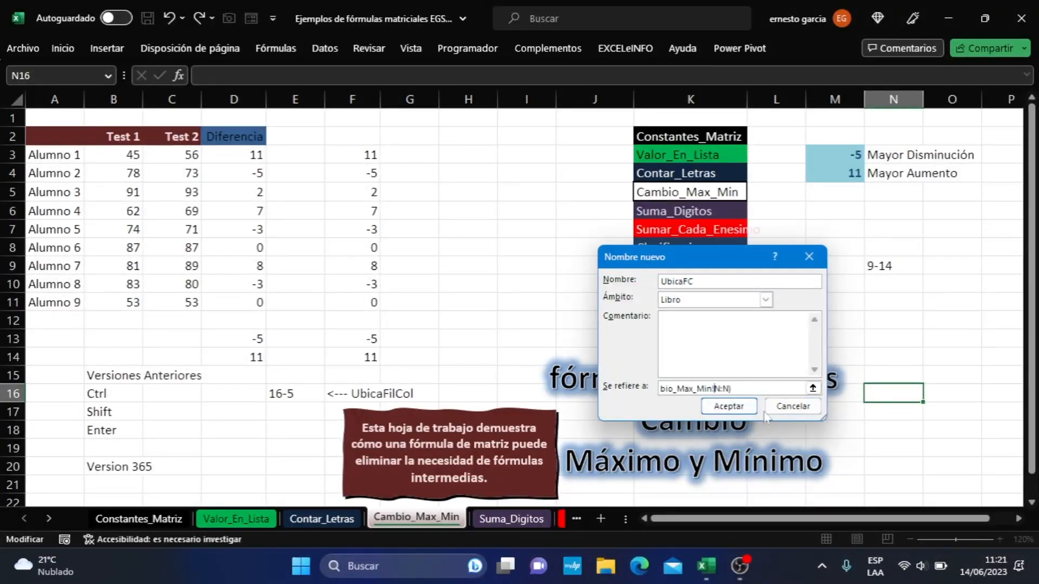
key("Return")
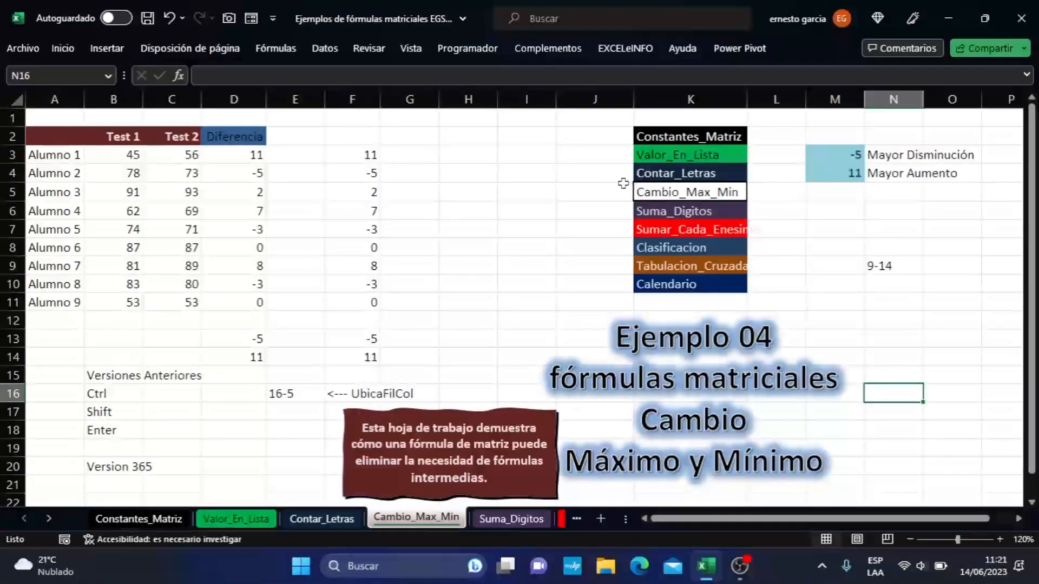
- Enter the named formula =UbicaFC in I4 to return that cell's row and column numbers
left_click(504, 177)
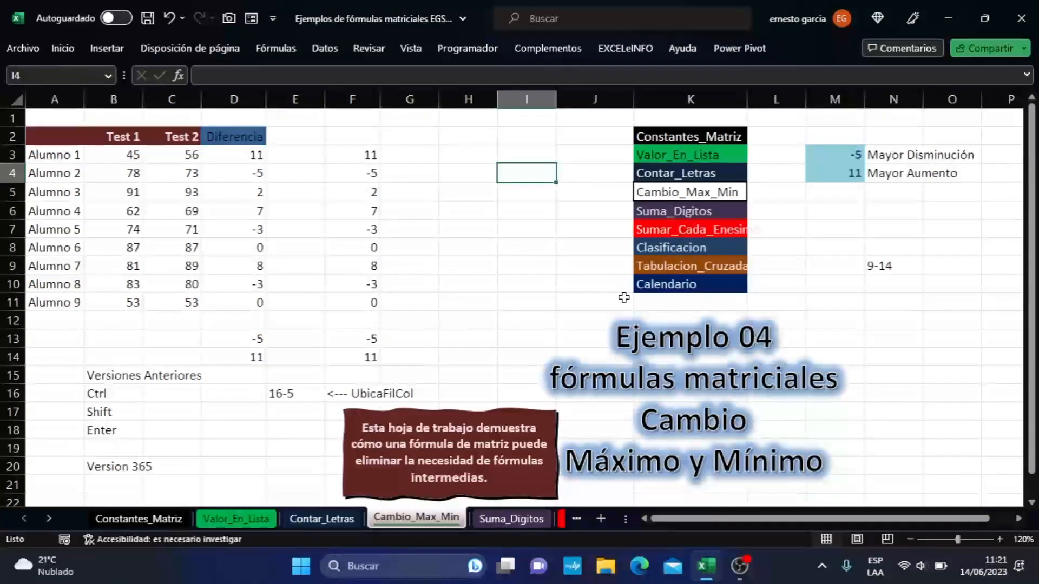
type("=ubi")
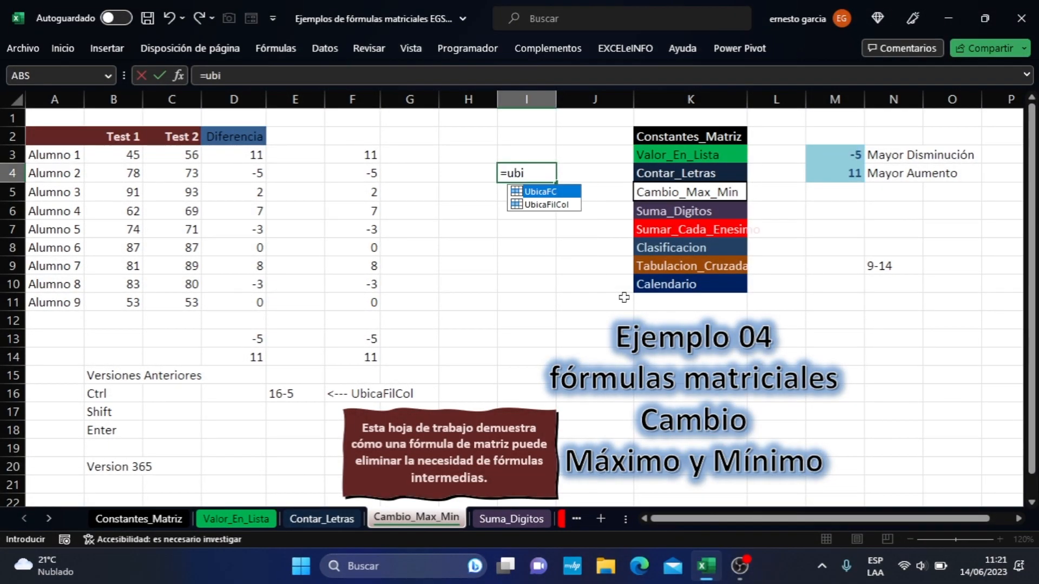
key("Tab")
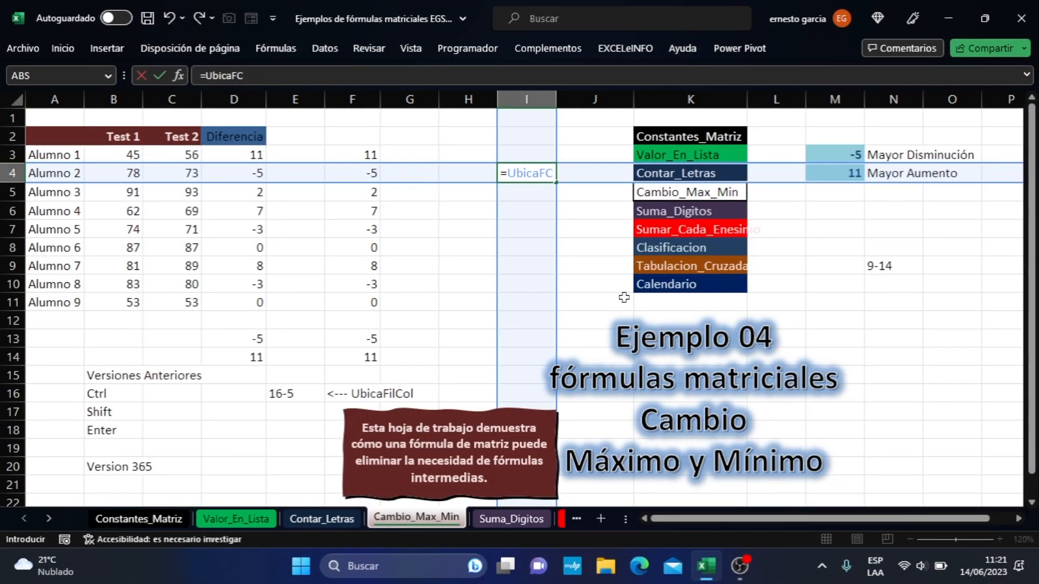
key("Return")
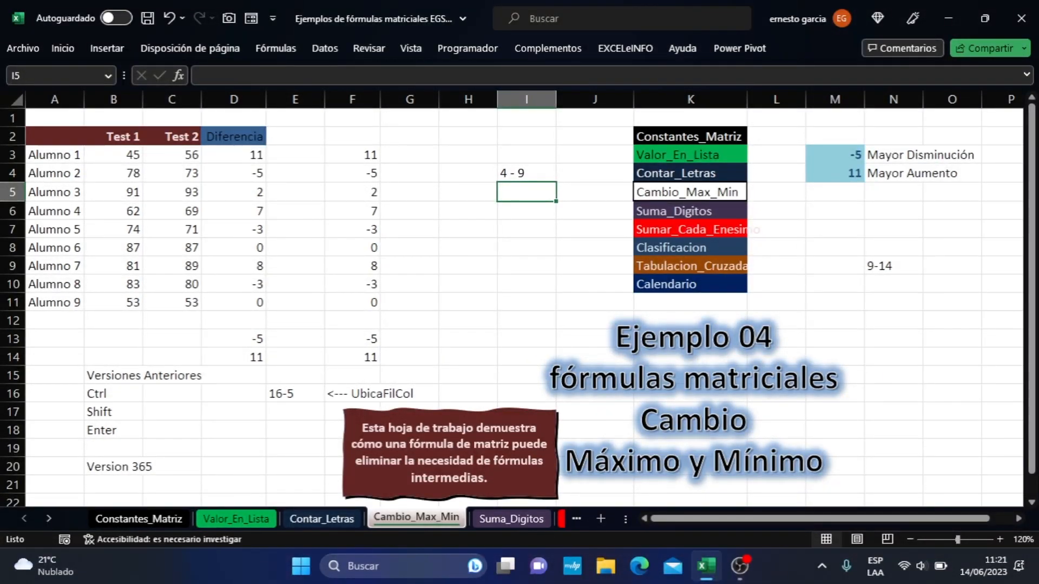
left_click(514, 174)
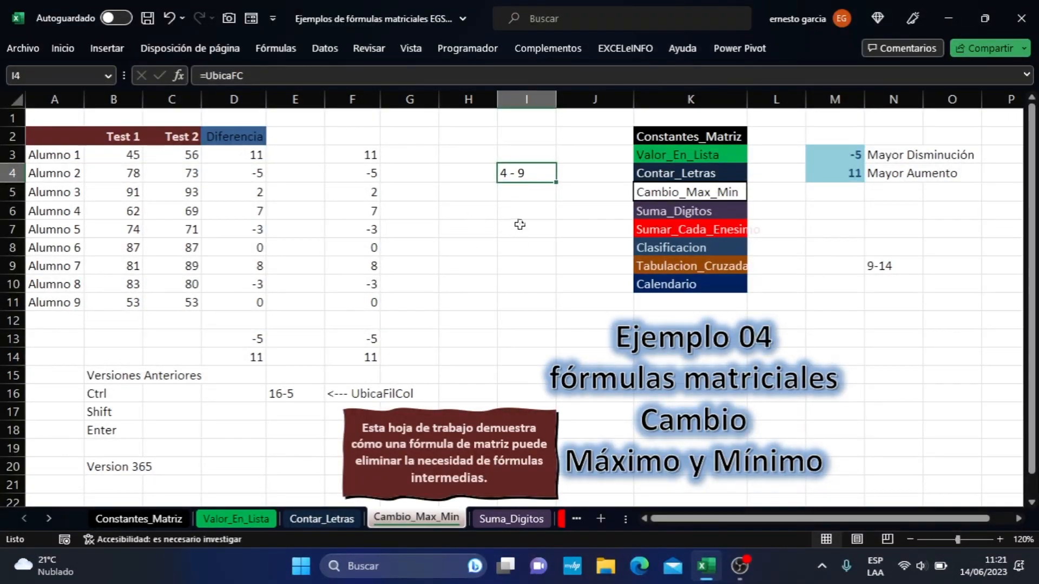